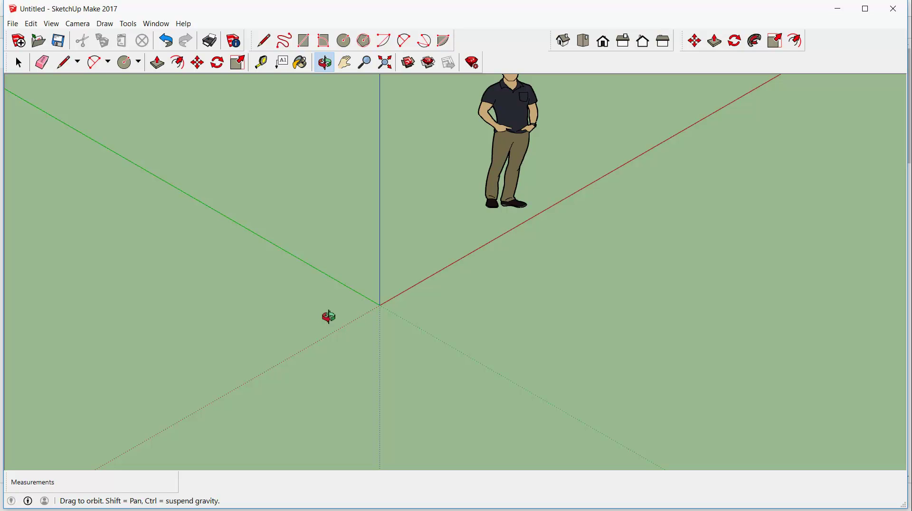
# - Set a Front view tilted slightly down so the ground plane and green axis show
pyautogui.click(562, 47)
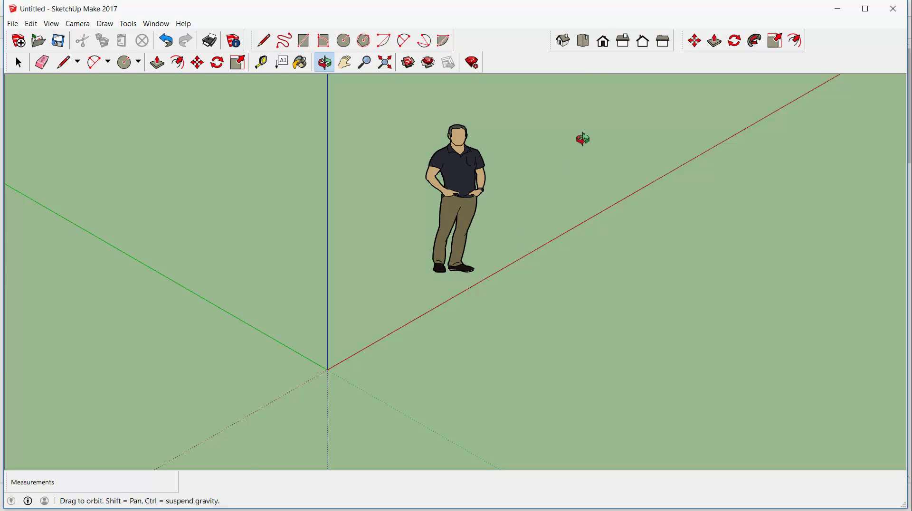
pyautogui.click(603, 42)
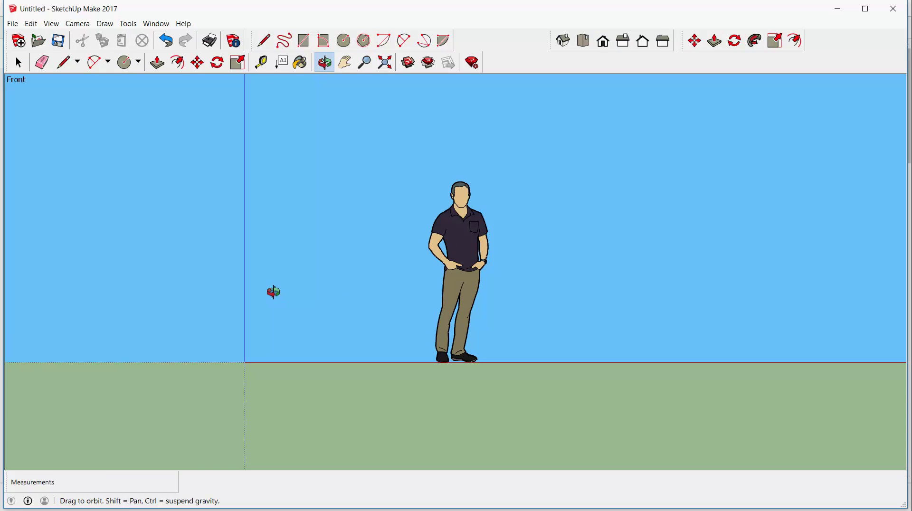
pyautogui.moveTo(285, 293); pyautogui.dragTo(263, 315)
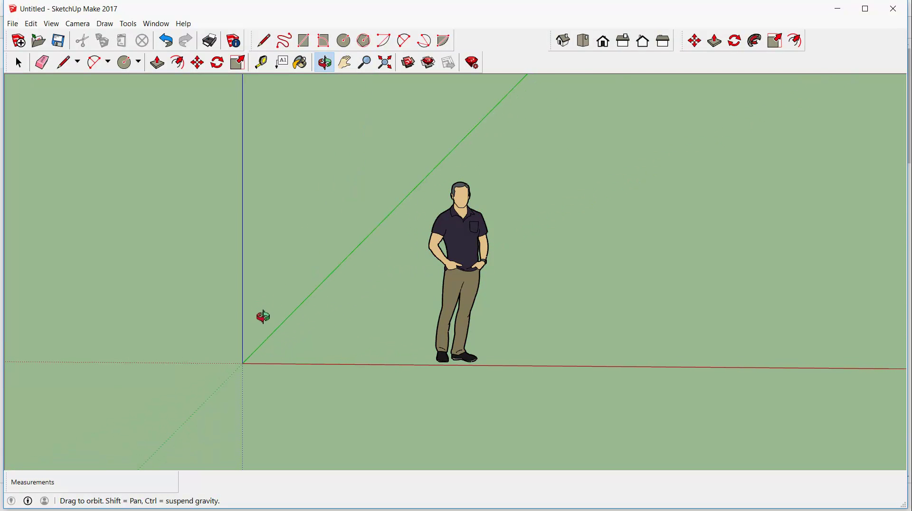
# - Draw the bowl's outer arc across the axis and round its left end with a small arc
pyautogui.click(403, 43)
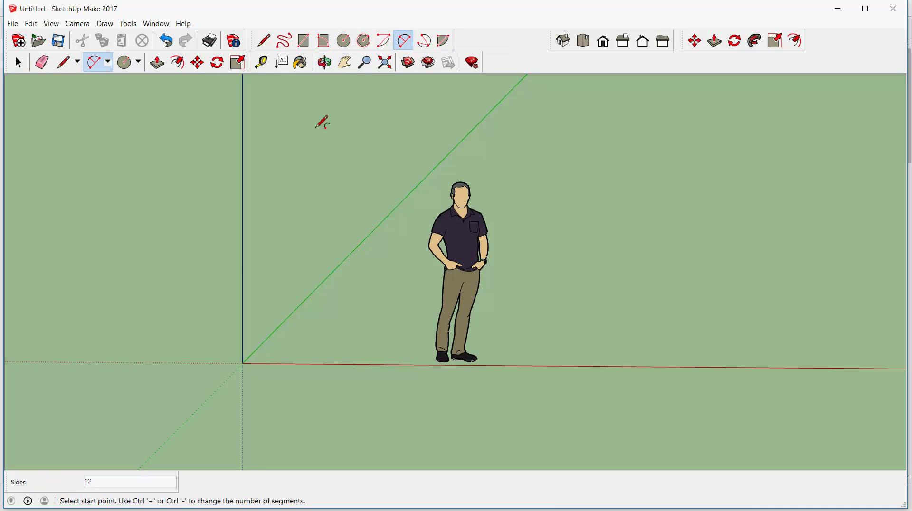
pyautogui.click(155, 298)
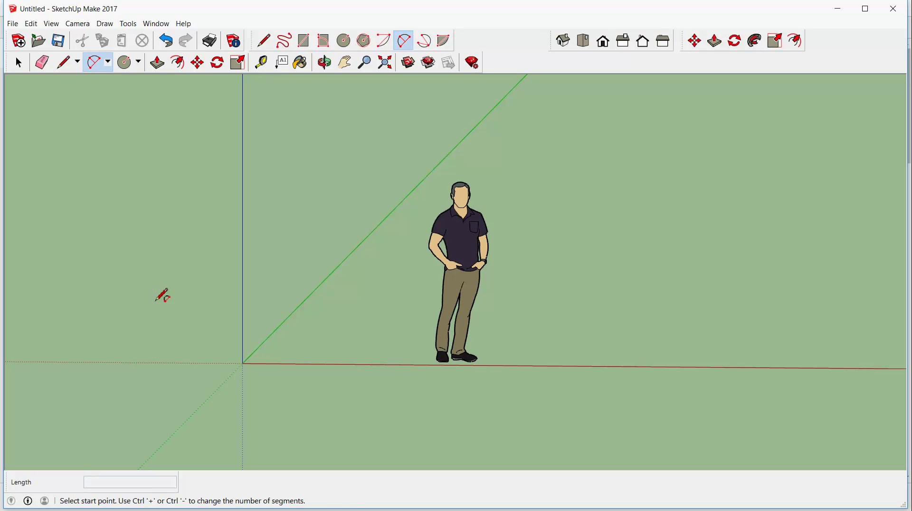
pyautogui.click(333, 299)
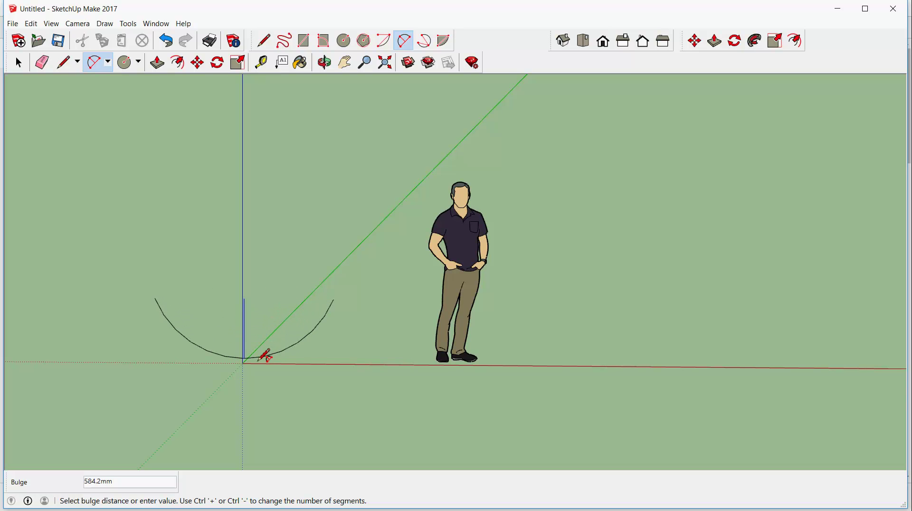
pyautogui.click(264, 353)
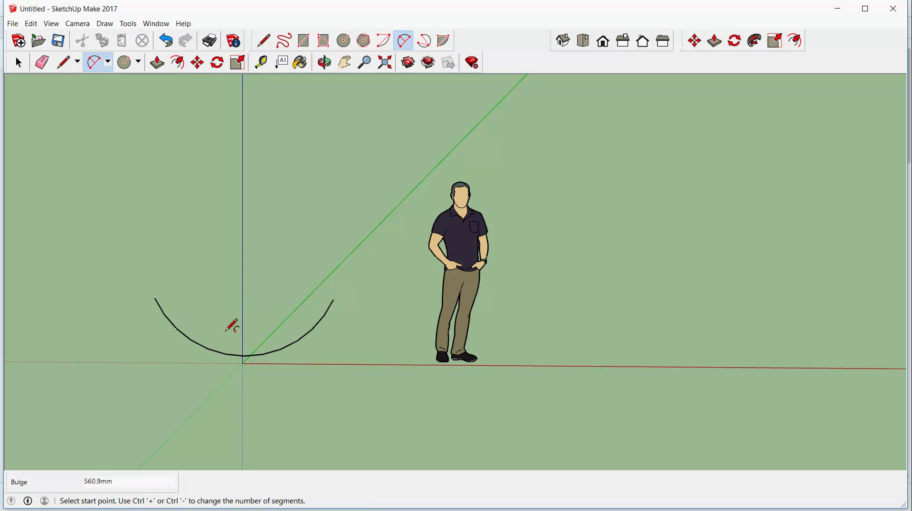
pyautogui.scroll(4, 181, 285)
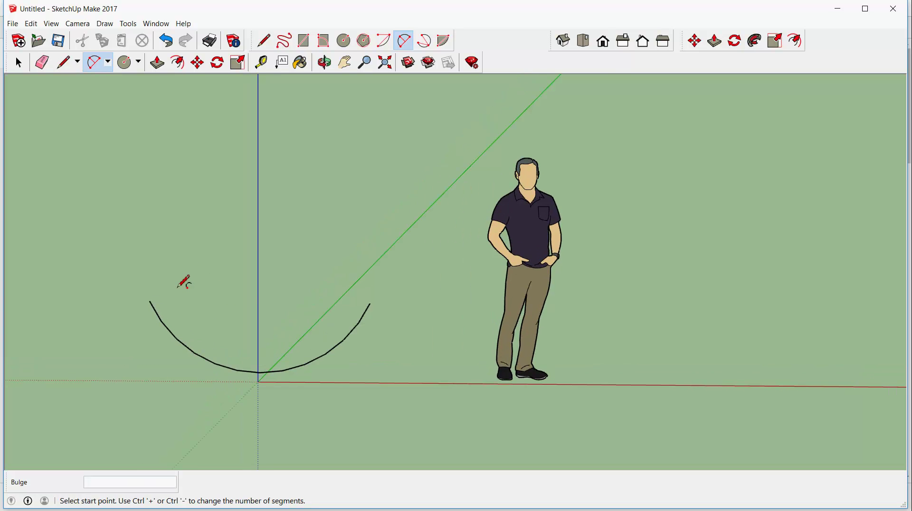
pyautogui.click(154, 303)
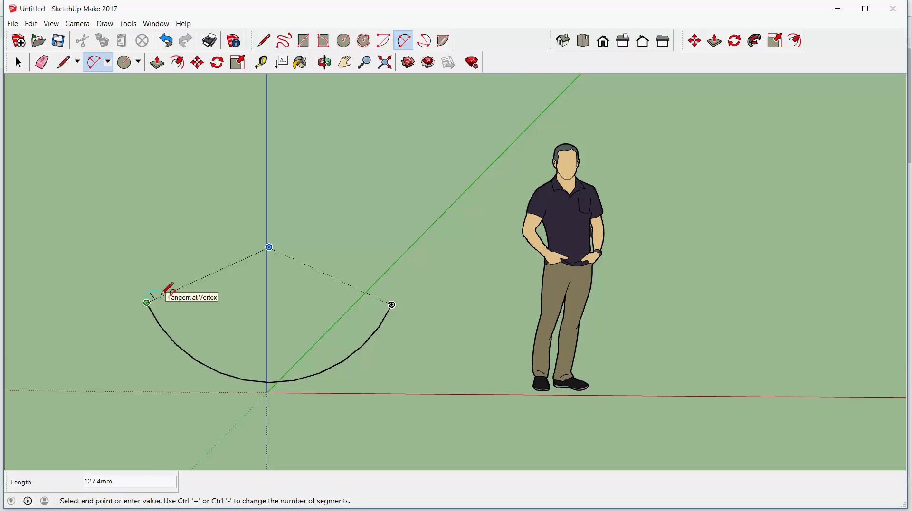
pyautogui.click(165, 292)
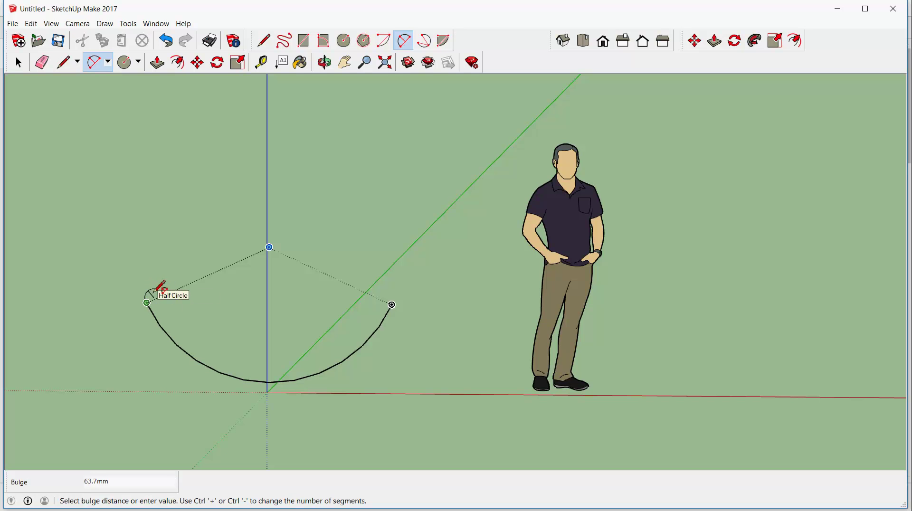
pyautogui.click(158, 290)
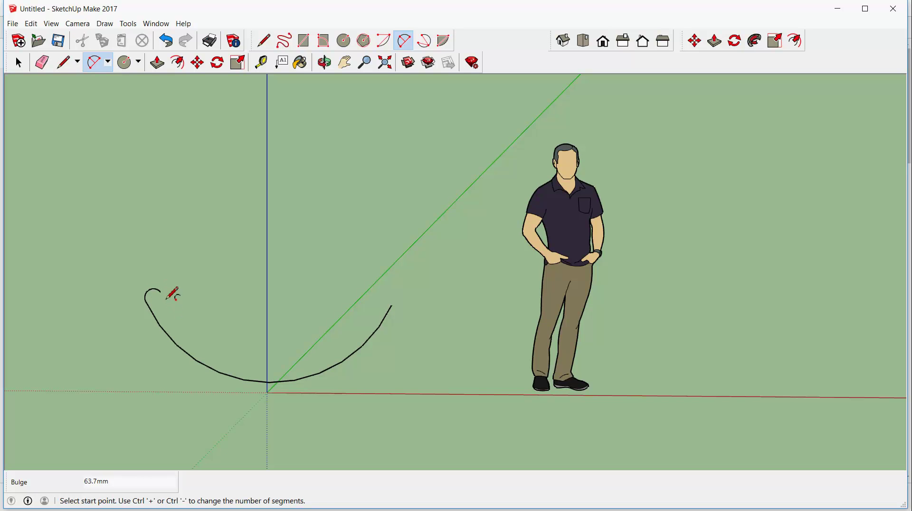
# - Draw the inner arc and a small right-end arc to close the crescent band
pyautogui.click(160, 292)
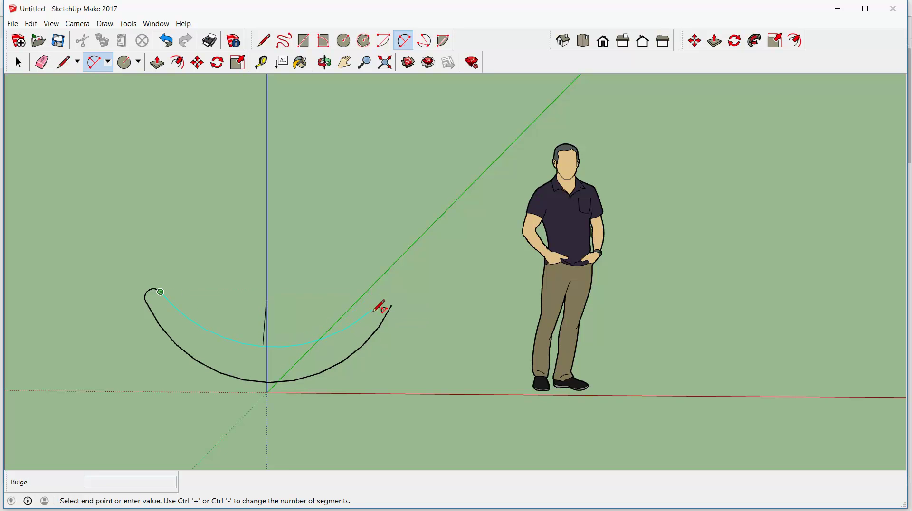
pyautogui.click(373, 310)
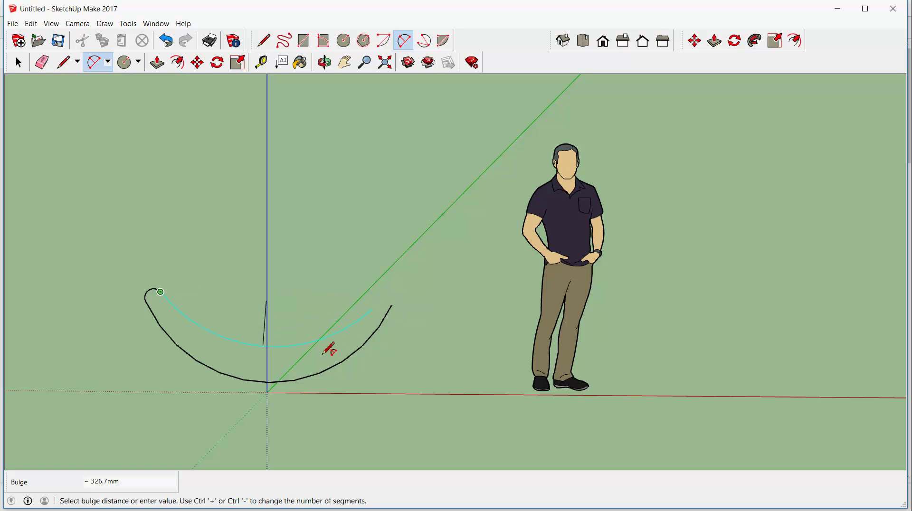
pyautogui.click(321, 371)
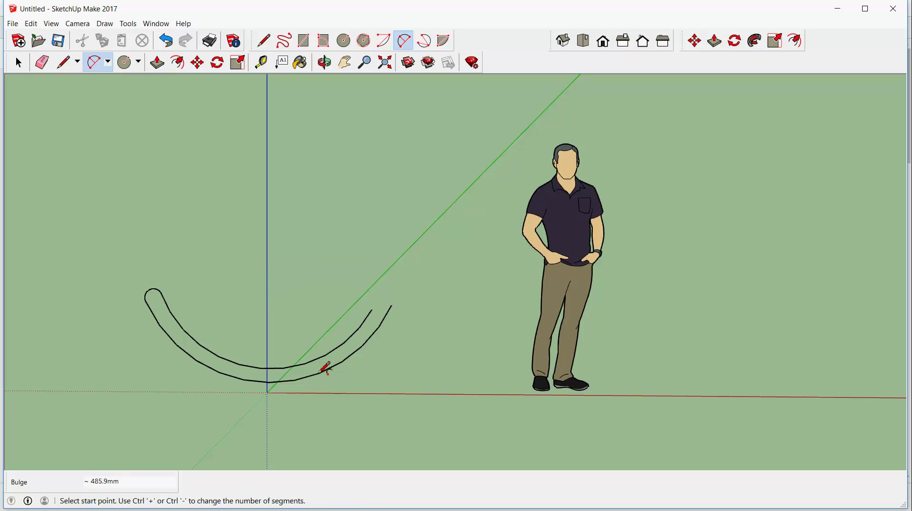
pyautogui.click(372, 309)
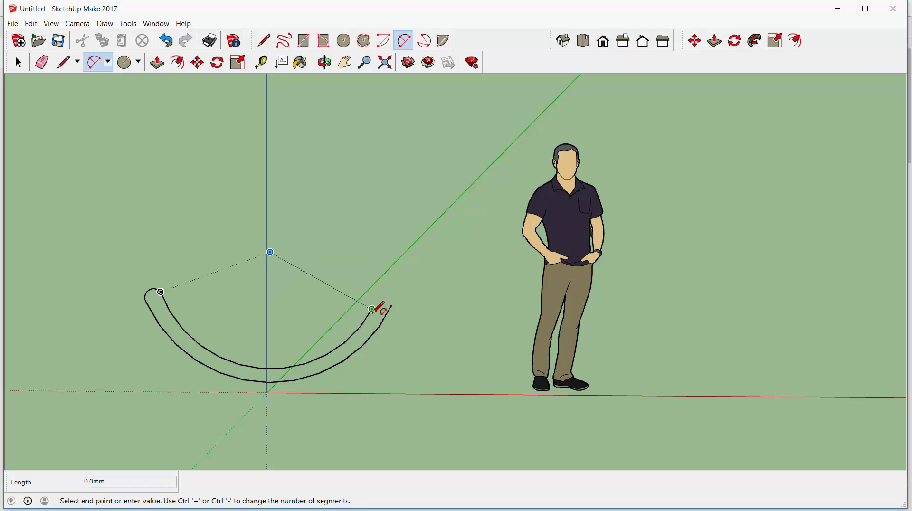
pyautogui.click(391, 304)
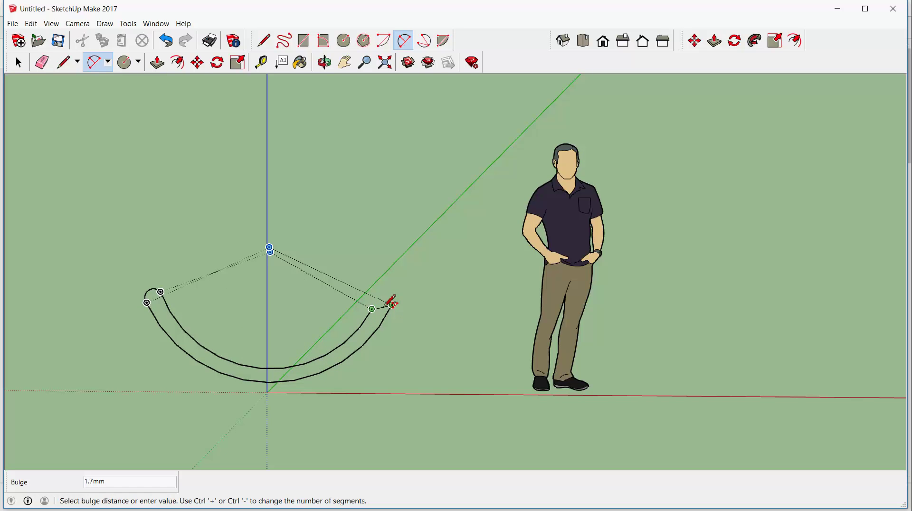
pyautogui.click(388, 298)
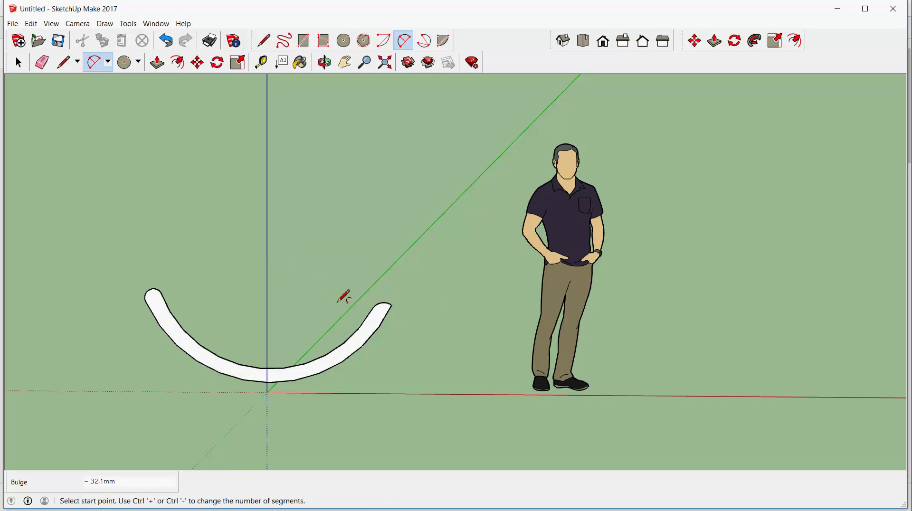
# - Draw a 72.3 mm radius circle on the ground centred at the origin
pyautogui.click(19, 62)
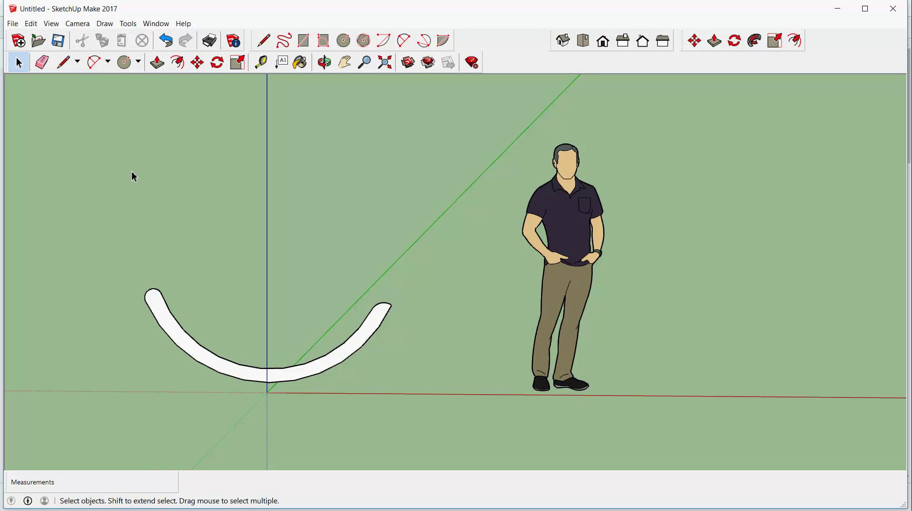
pyautogui.click(582, 44)
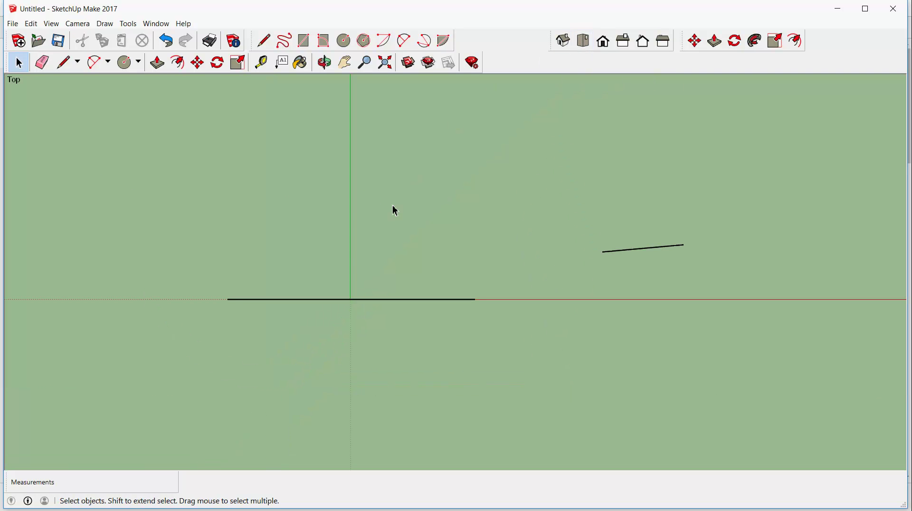
pyautogui.click(125, 67)
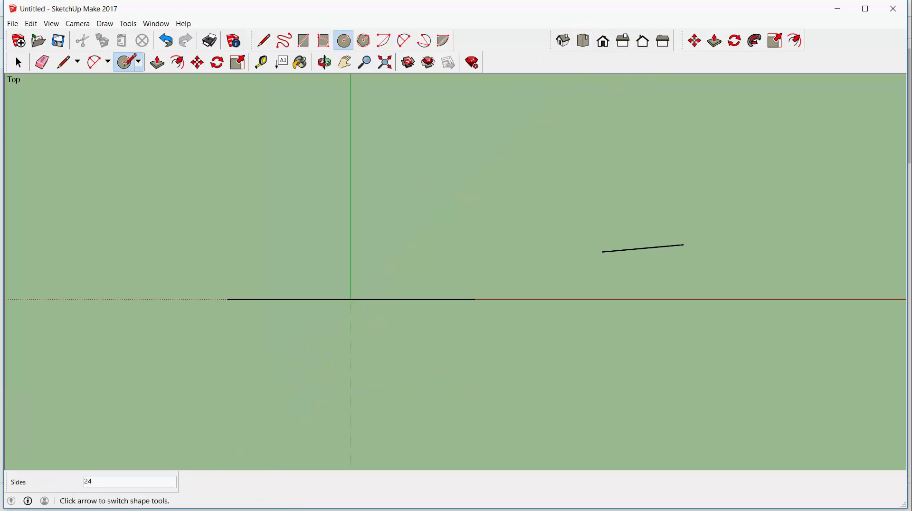
pyautogui.click(352, 299)
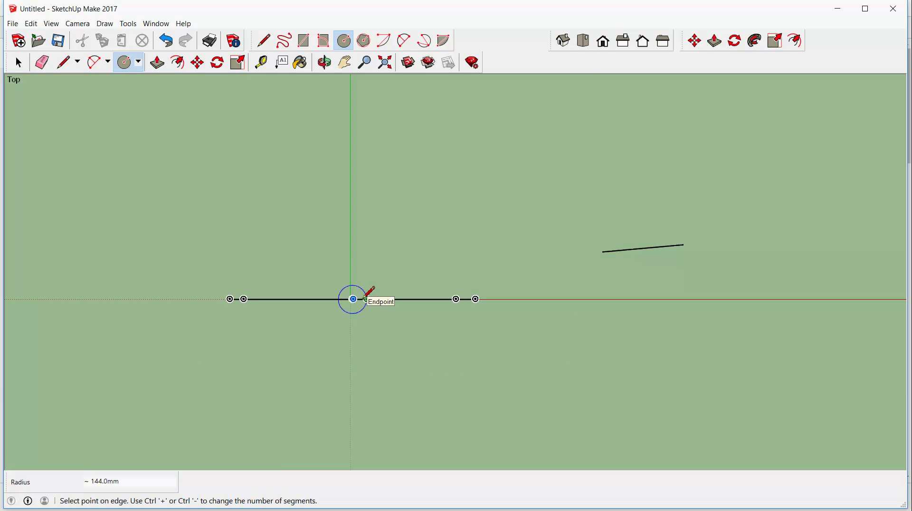
pyautogui.press('Escape')
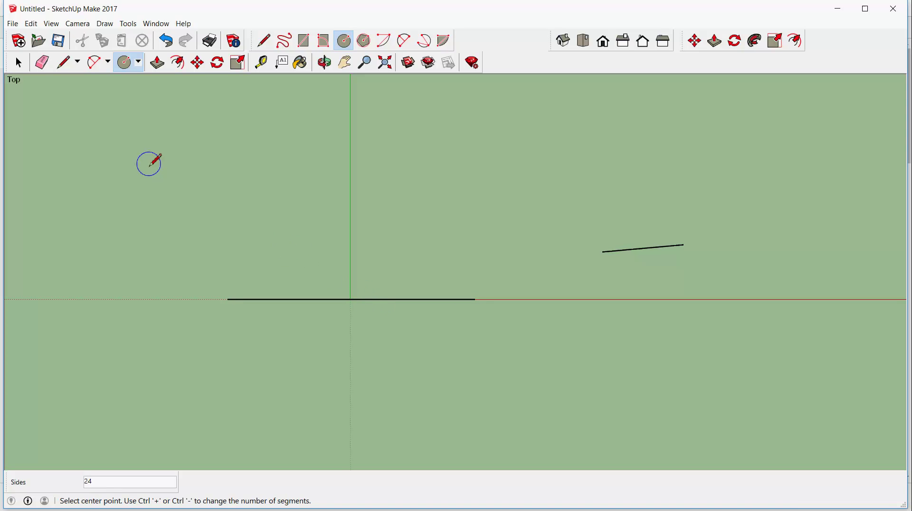
pyautogui.click(564, 42)
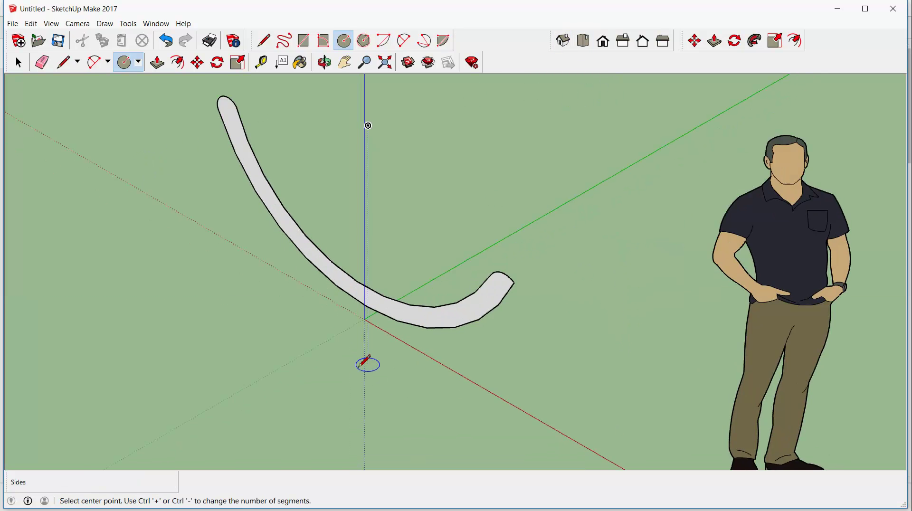
pyautogui.scroll(2, 366, 363)
pyautogui.click(368, 303)
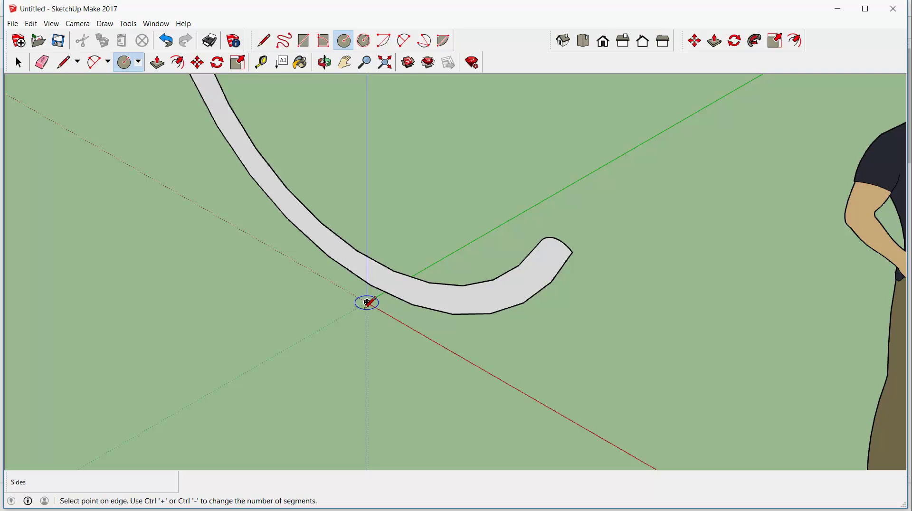
pyautogui.click(386, 313)
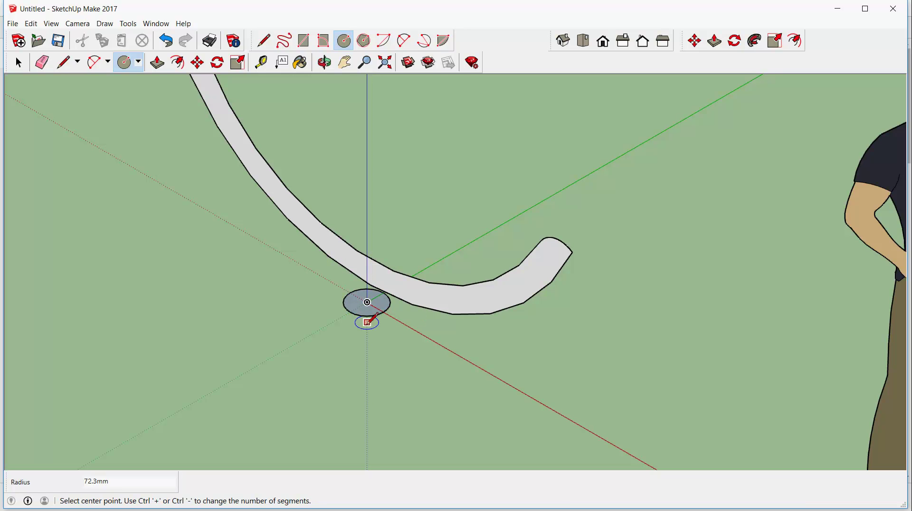
pyautogui.click(19, 63)
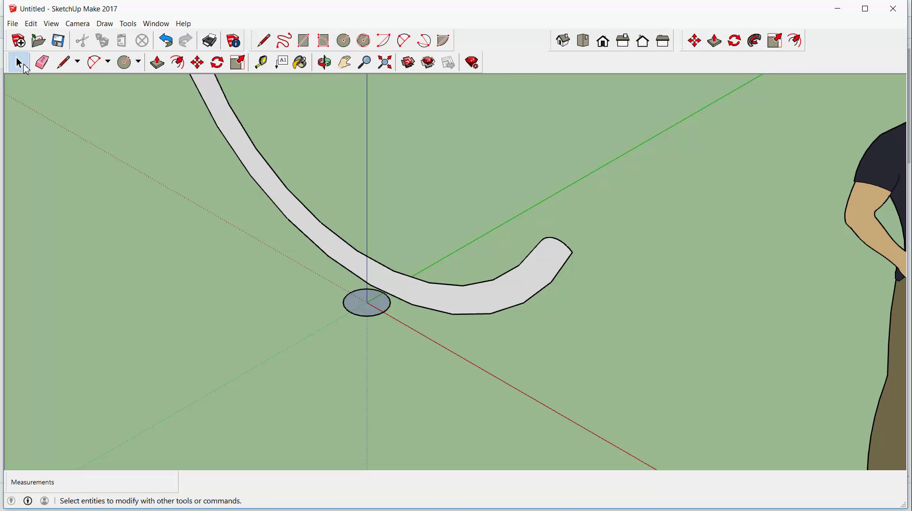
# - In Front view, move the whole profile down 65.1 mm so its bottom point rests on the origin
pyautogui.scroll(-3, 346, 320)
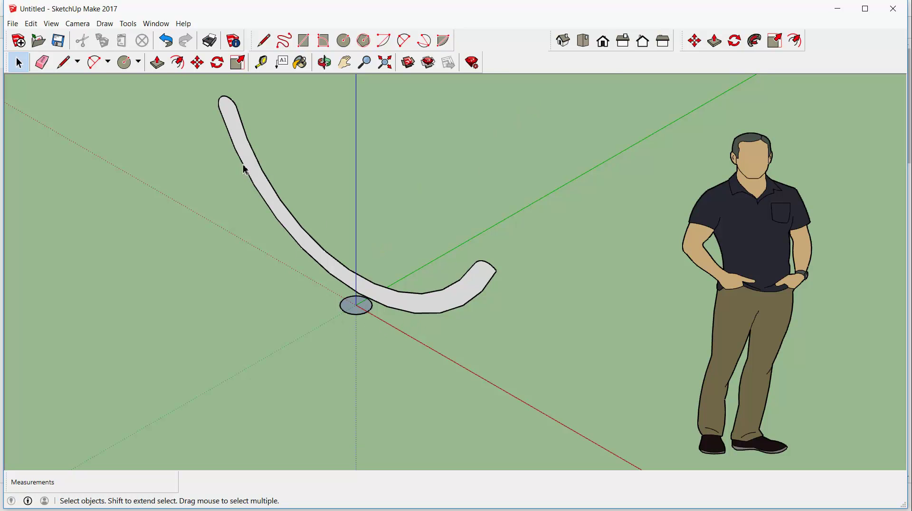
pyautogui.click(605, 44)
pyautogui.scroll(-1, 470, 184)
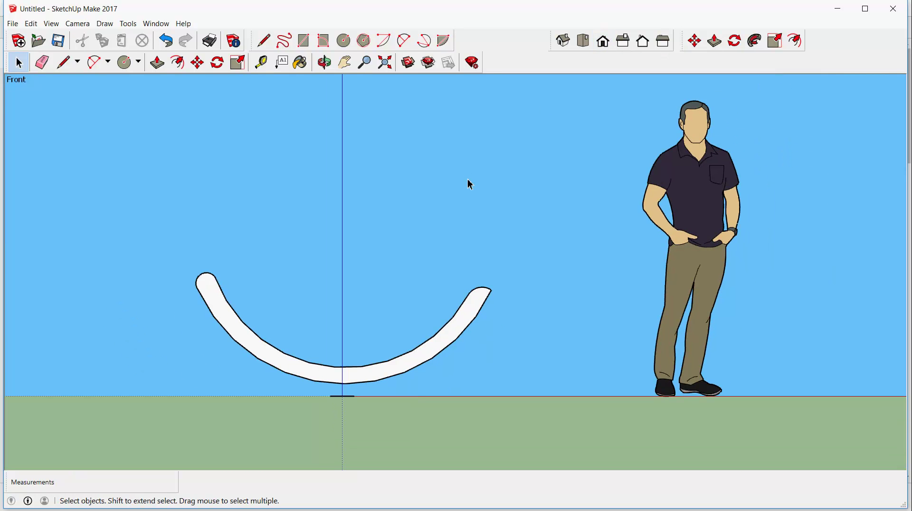
pyautogui.scroll(1, 284, 463)
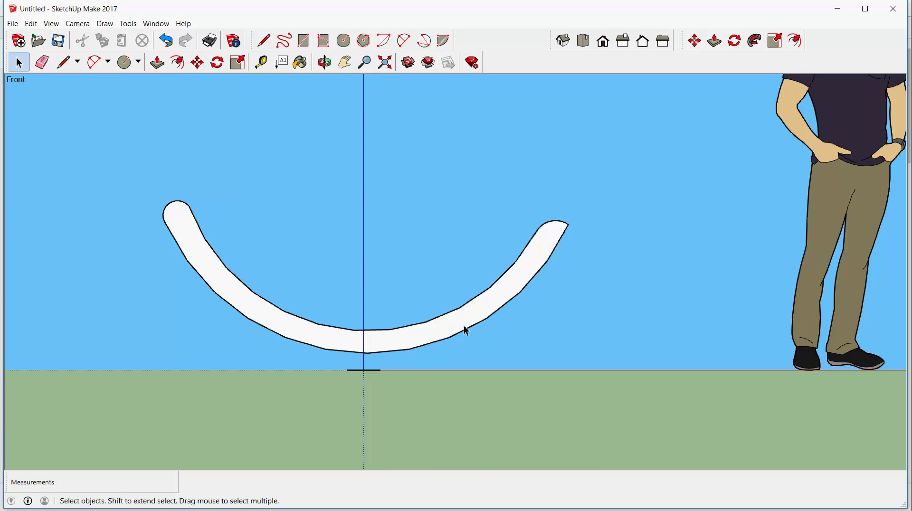
pyautogui.scroll(1, 429, 336)
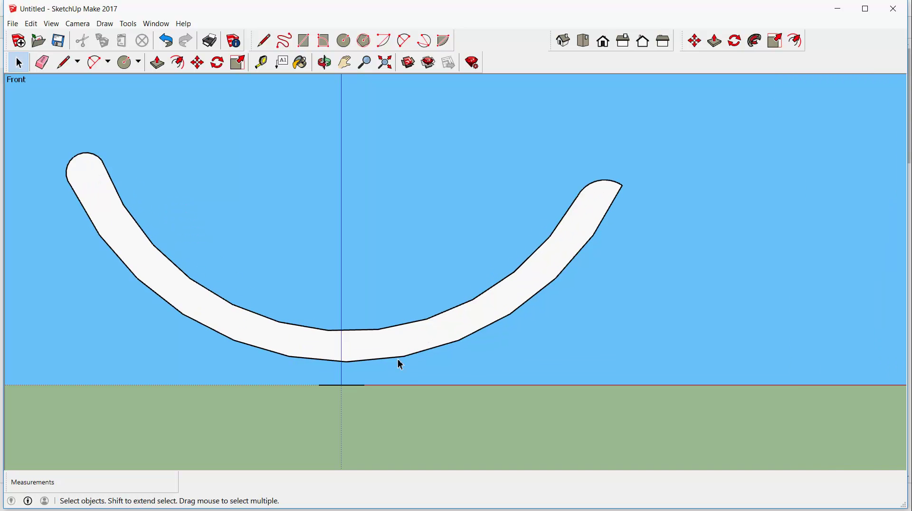
pyautogui.moveTo(39, 121)
pyautogui.mouseDown()
pyautogui.moveTo(128, 161)
pyautogui.moveTo(542, 258)
pyautogui.moveTo(643, 346)
pyautogui.moveTo(654, 372)
pyautogui.mouseUp()
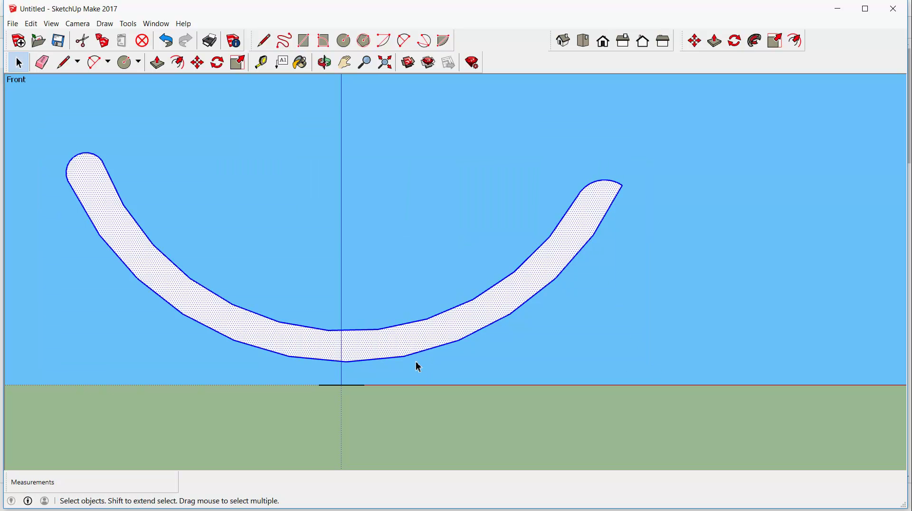
pyautogui.click(198, 63)
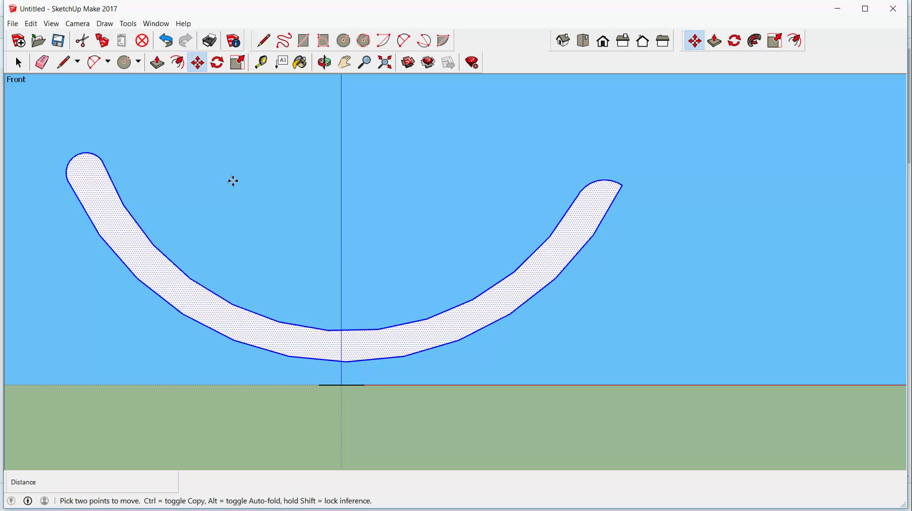
pyautogui.scroll(2, 341, 362)
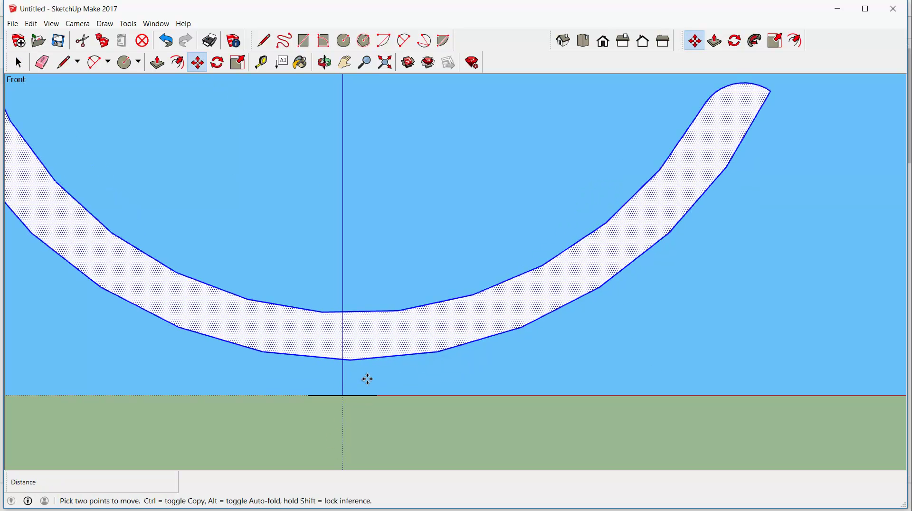
pyautogui.click(351, 364)
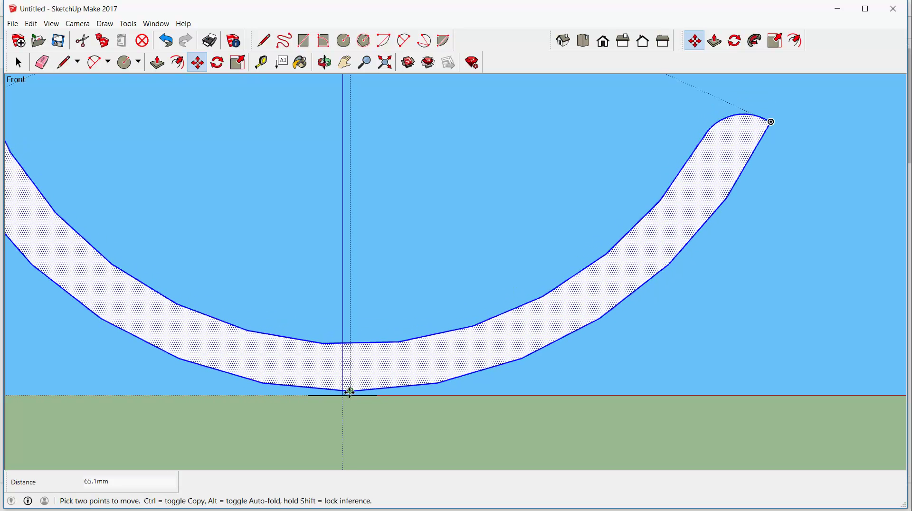
pyautogui.click(350, 390)
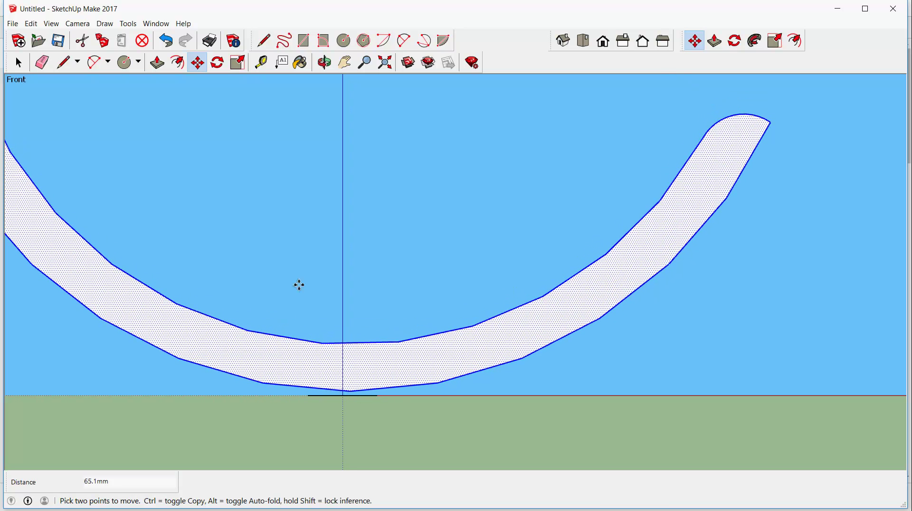
# - In Iso view, select the ground circle as the sweep path
pyautogui.click(565, 46)
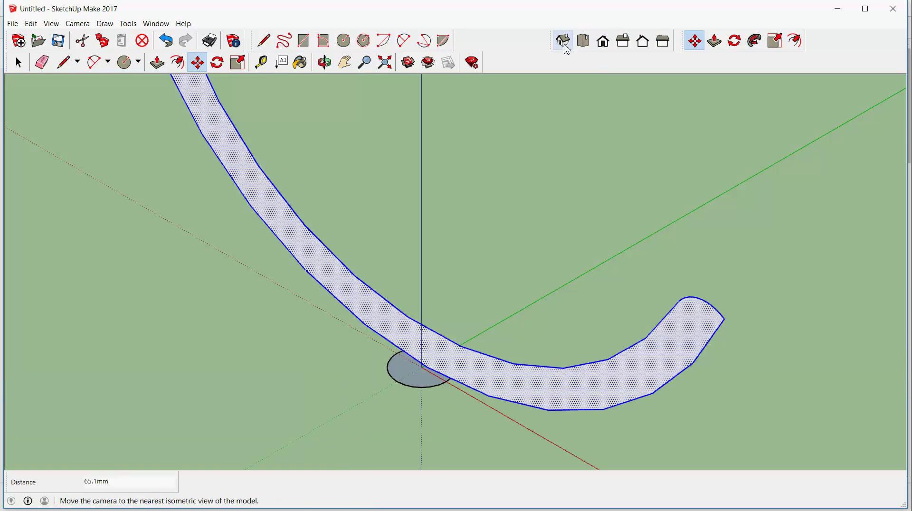
pyautogui.scroll(-4, 445, 215)
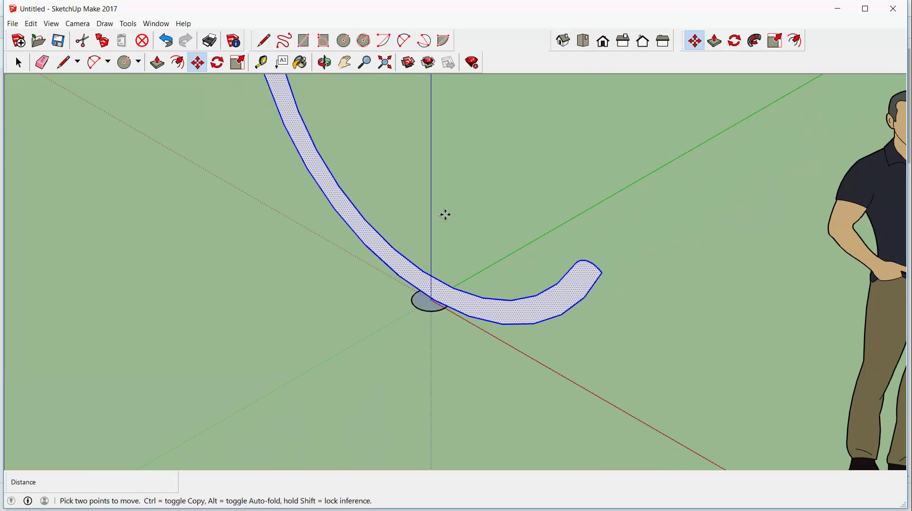
pyautogui.click(18, 62)
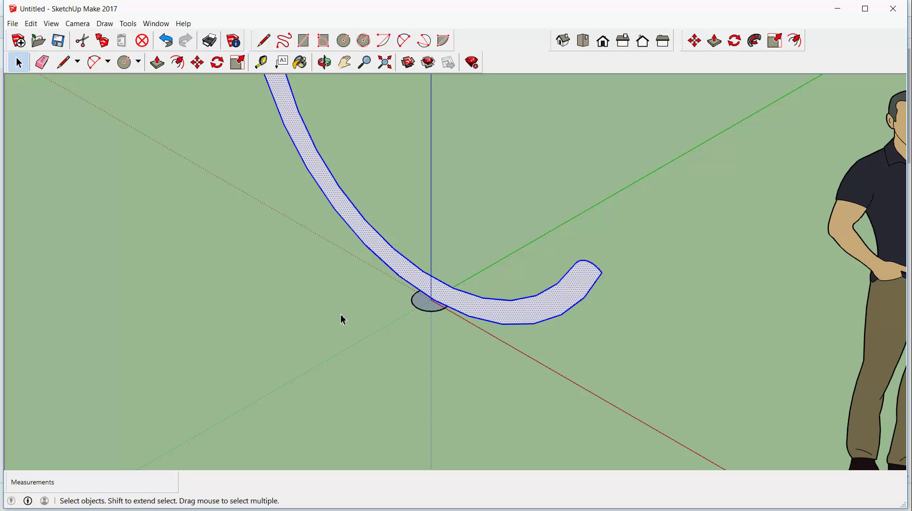
pyautogui.click(336, 334)
pyautogui.hotkey('ctrl', 'z')
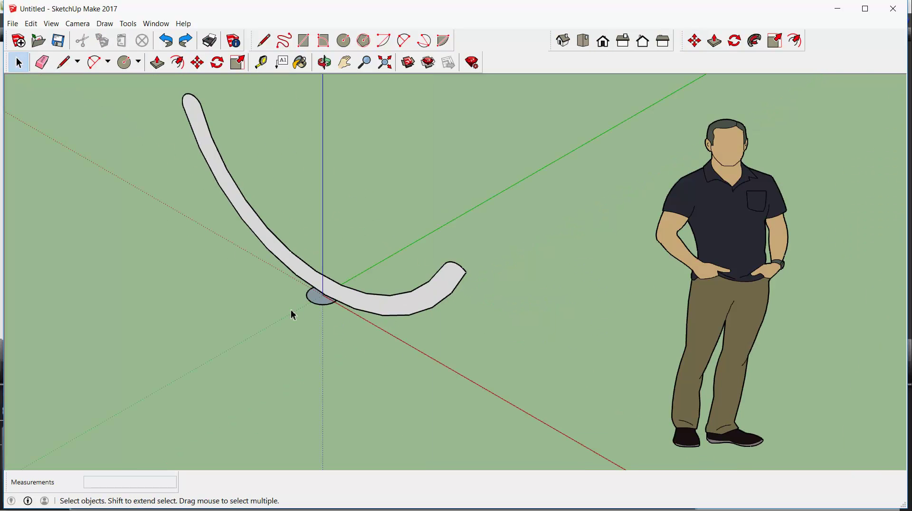
pyautogui.scroll(5, 292, 315)
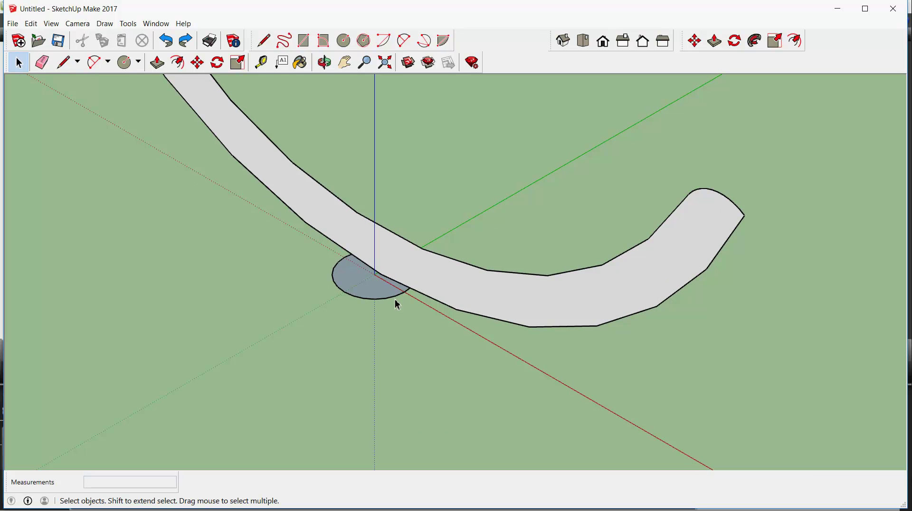
pyautogui.click(397, 300)
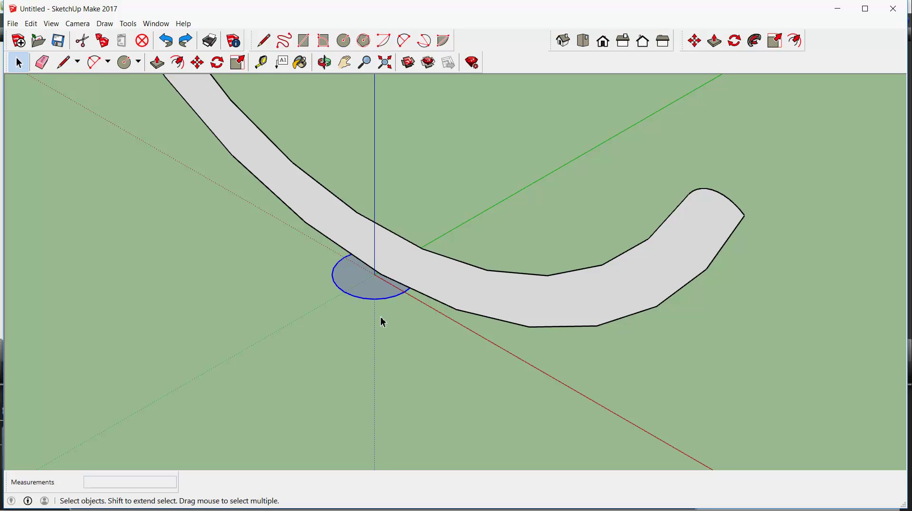
pyautogui.scroll(2, 373, 302)
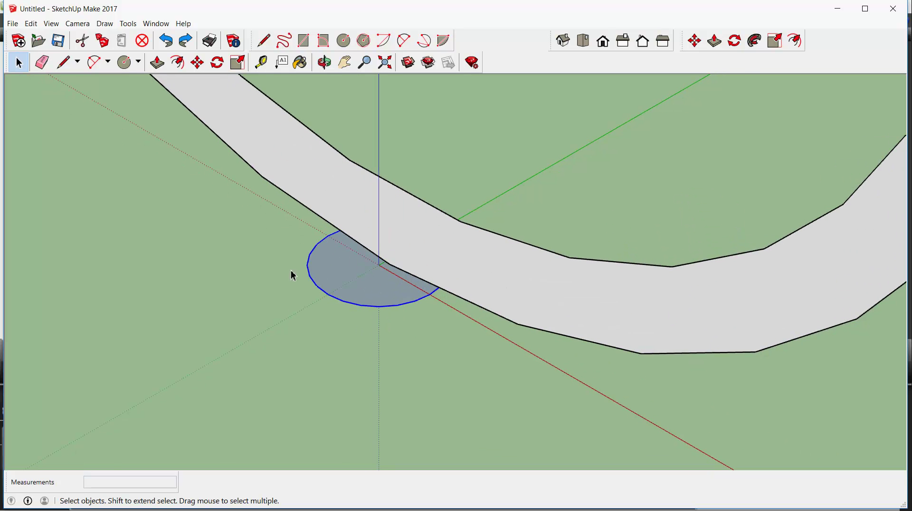
pyautogui.scroll(-2, 432, 337)
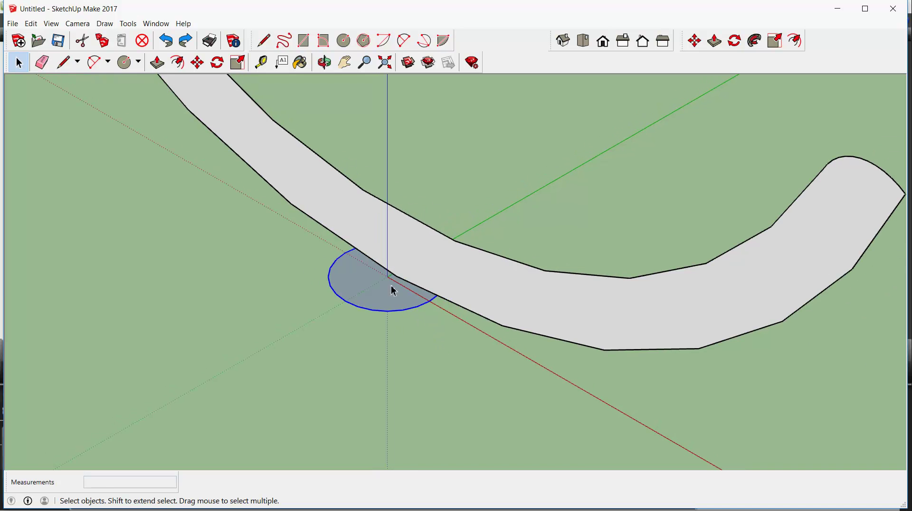
# - Use Tools > Follow Me to sweep the profile around the circle into a bowl
pyautogui.click(128, 23)
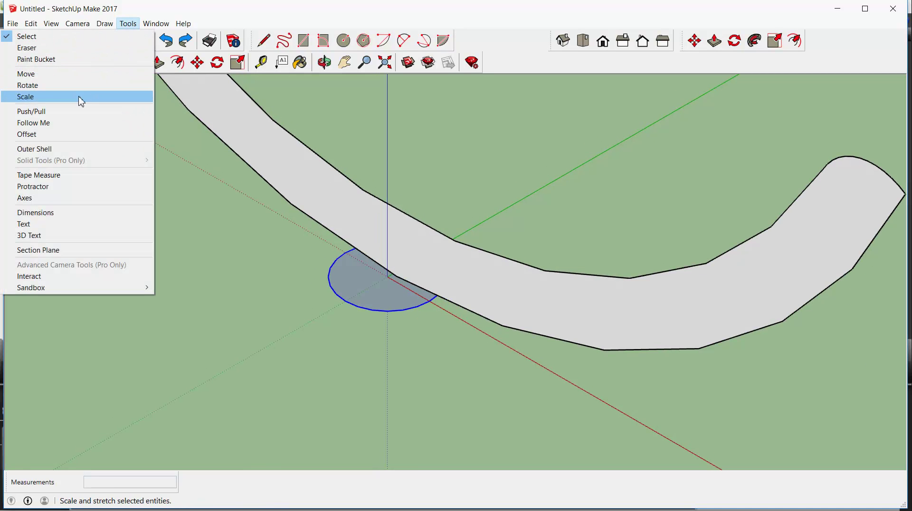
pyautogui.click(61, 124)
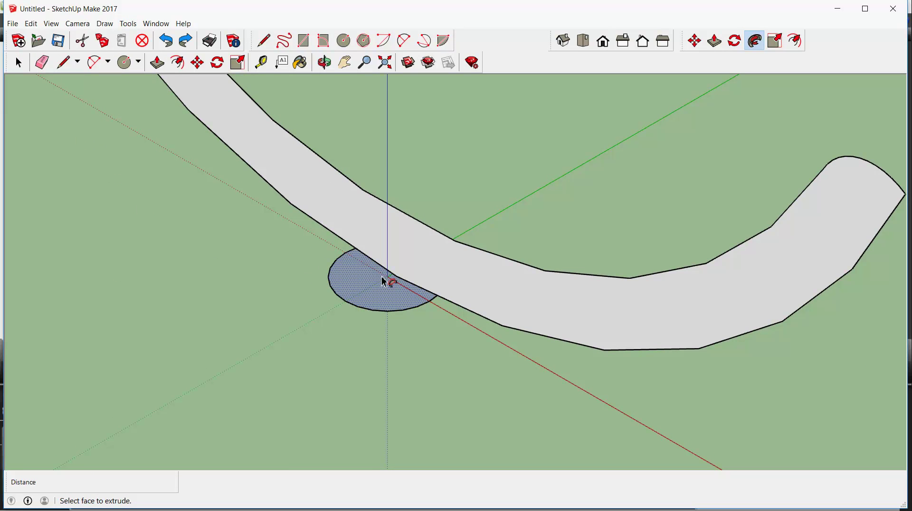
pyautogui.click(456, 281)
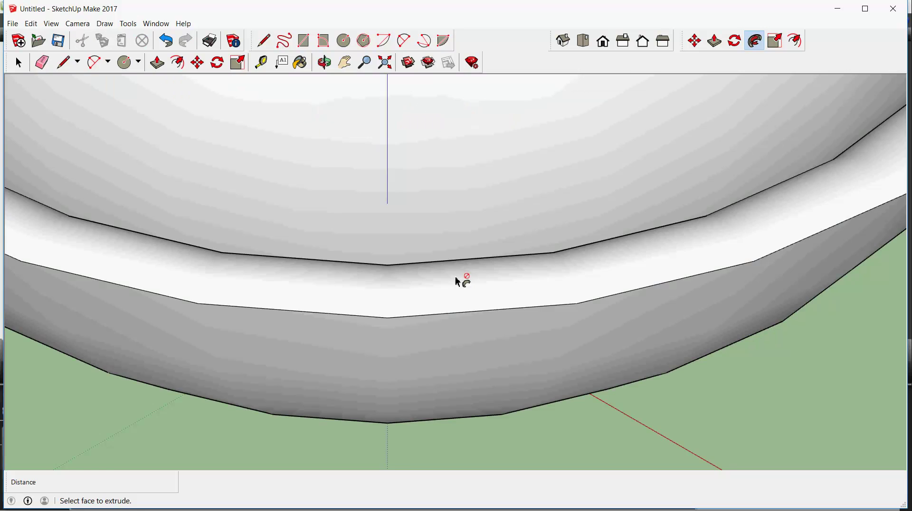
pyautogui.scroll(-10, 456, 281)
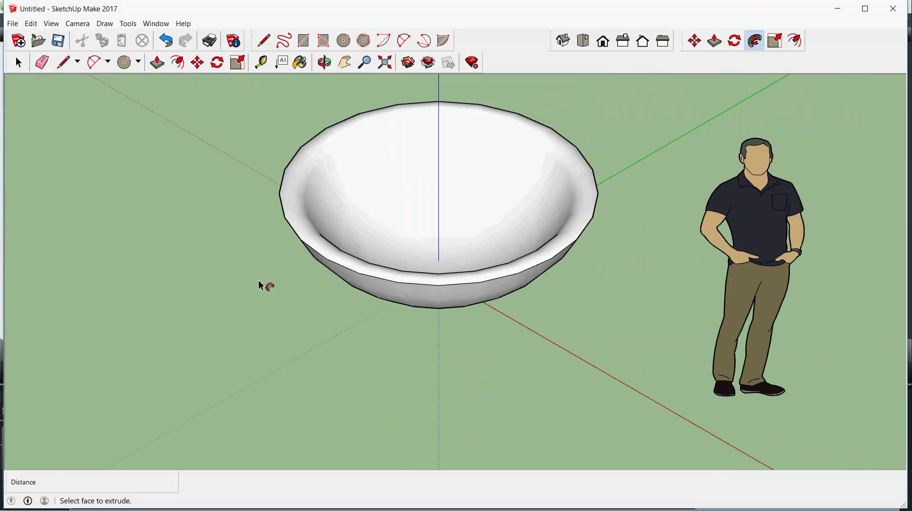
pyautogui.click(603, 41)
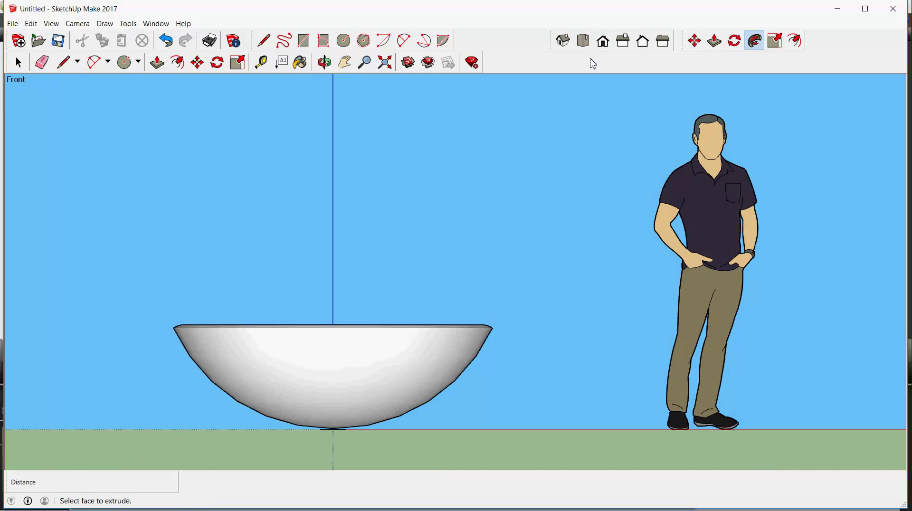
pyautogui.scroll(-1, 449, 230)
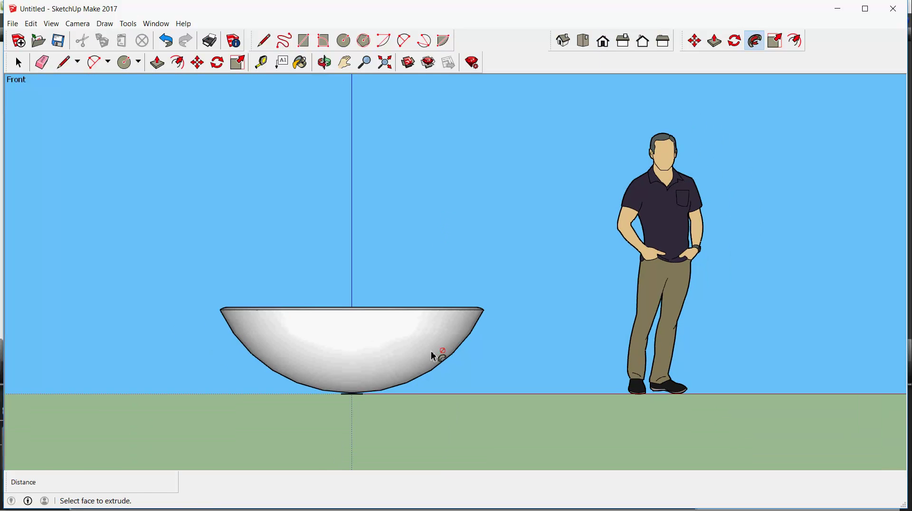
pyautogui.scroll(2, 364, 357)
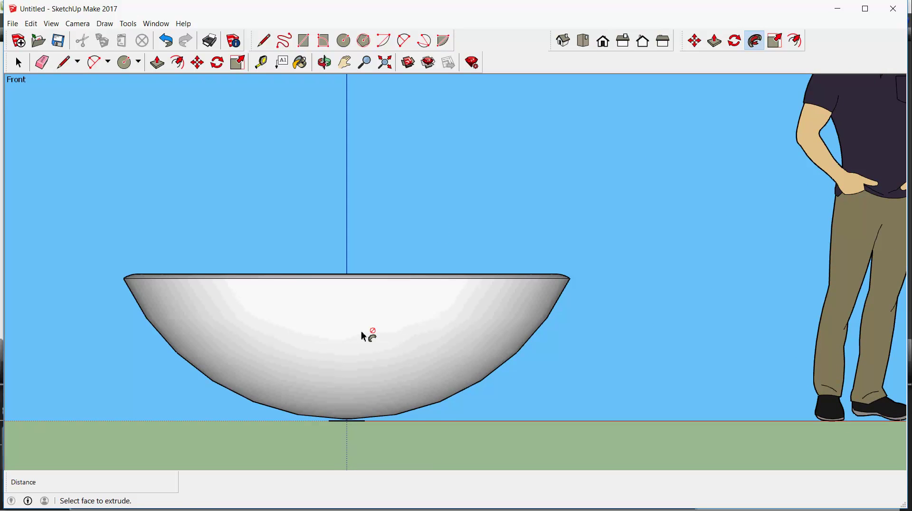
pyautogui.scroll(1, 361, 335)
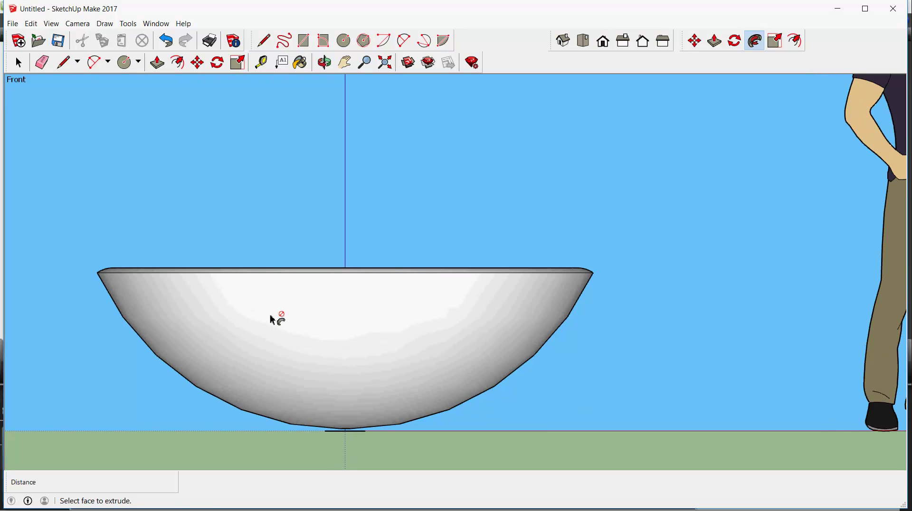
# - Paint the bowl's outer surface with the Metal Rusted material
pyautogui.click(300, 66)
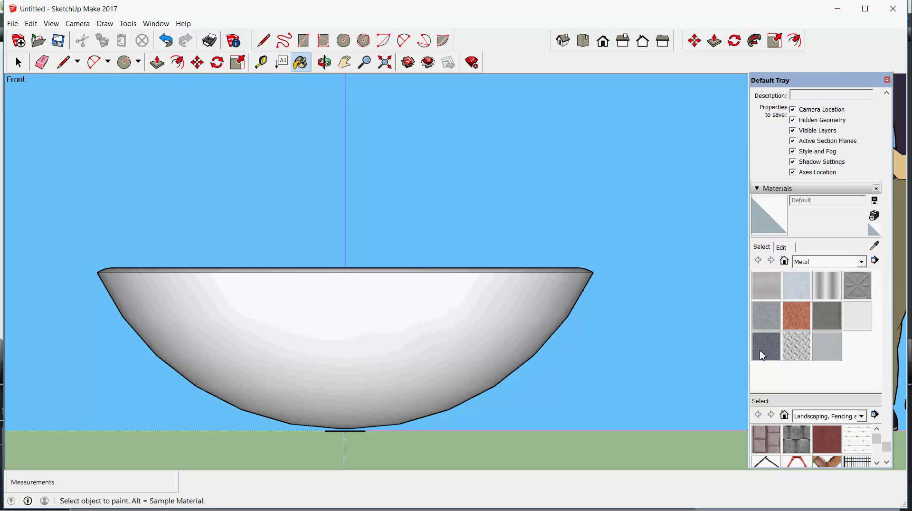
pyautogui.click(797, 327)
pyautogui.click(507, 317)
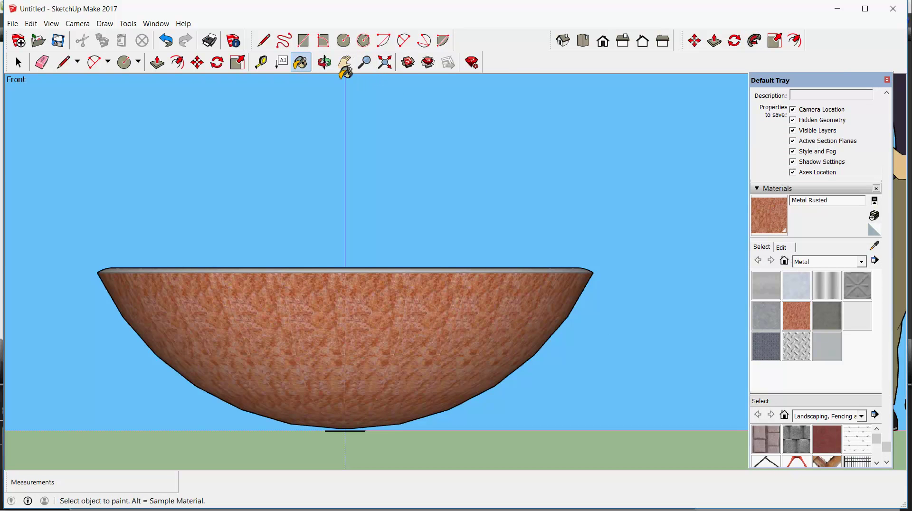
# - Orbit to look into the bowl and paint its inner surface Metal Rusted
pyautogui.click(325, 62)
pyautogui.moveTo(330, 105); pyautogui.dragTo(378, 231)
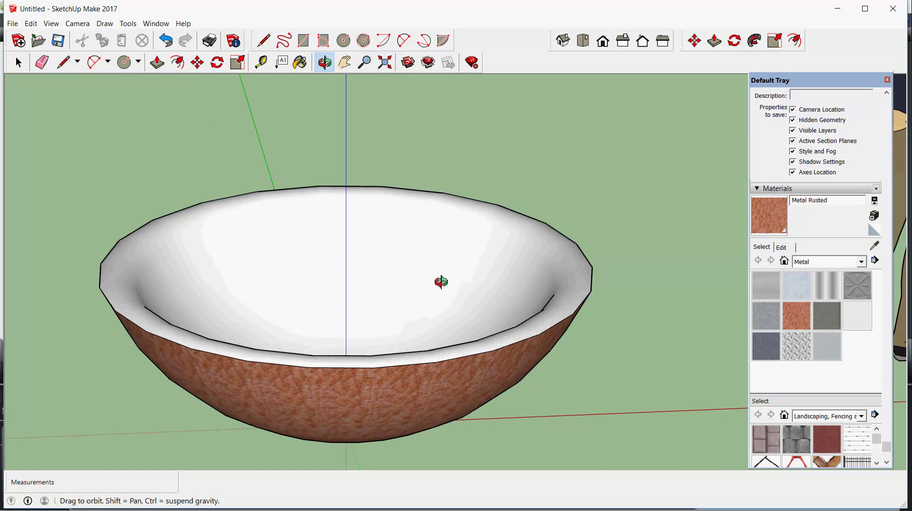
pyautogui.click(797, 316)
pyautogui.click(470, 297)
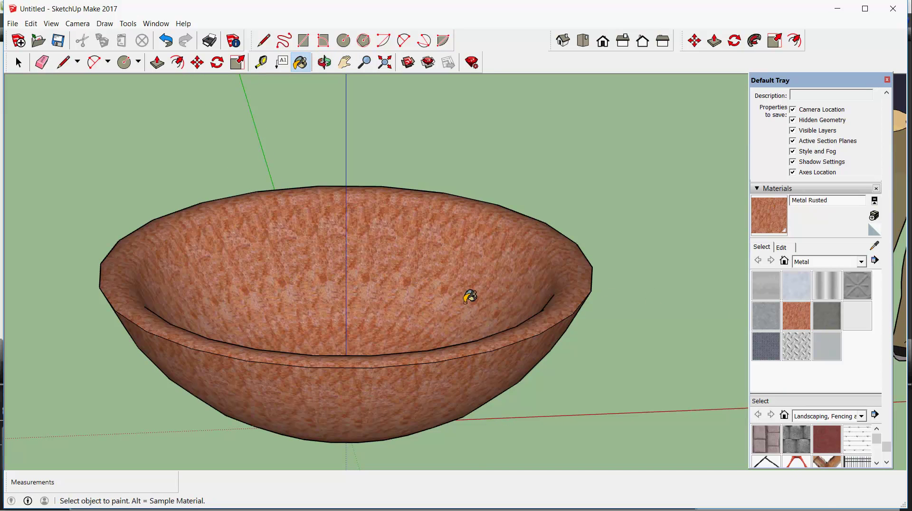
pyautogui.moveTo(430, 275); pyautogui.dragTo(386, 329, button='middle')
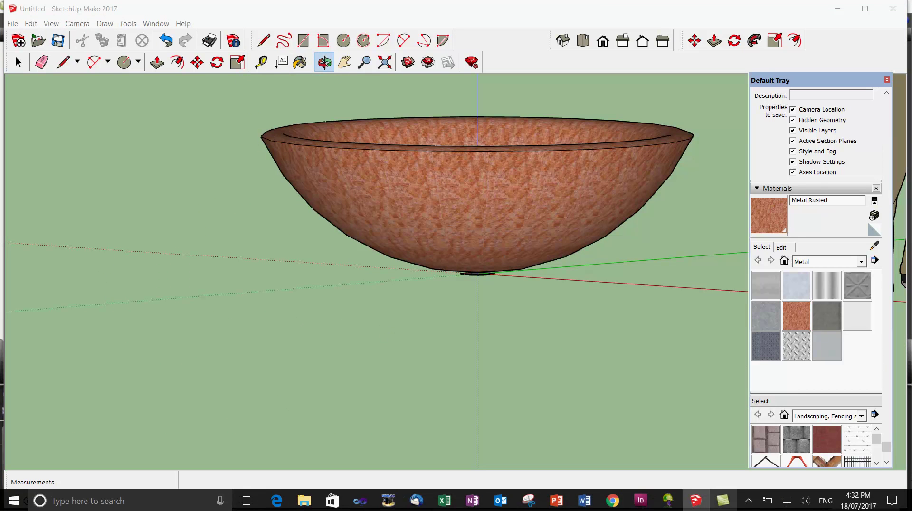
pyautogui.scroll(6, 499, 291)
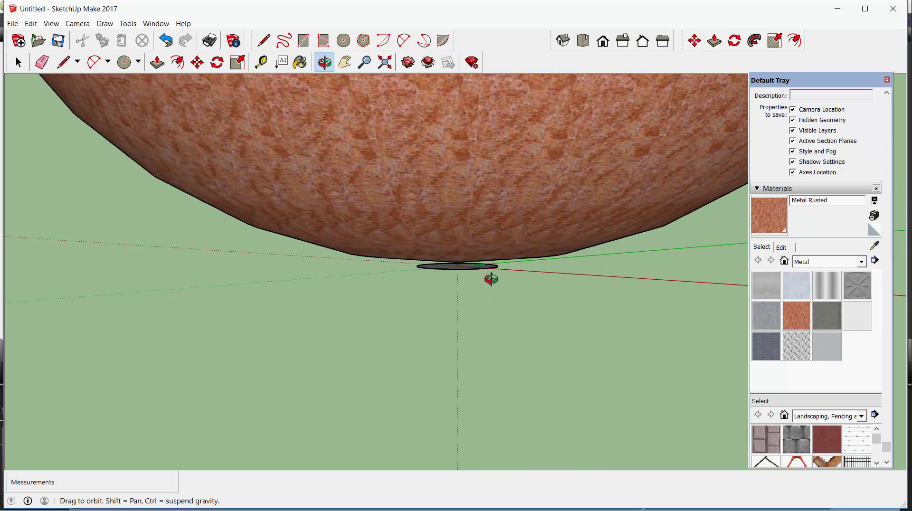
pyautogui.moveTo(489, 279)
pyautogui.mouseDown()
pyautogui.moveTo(489, 294)
pyautogui.moveTo(482, 267)
pyautogui.mouseUp()
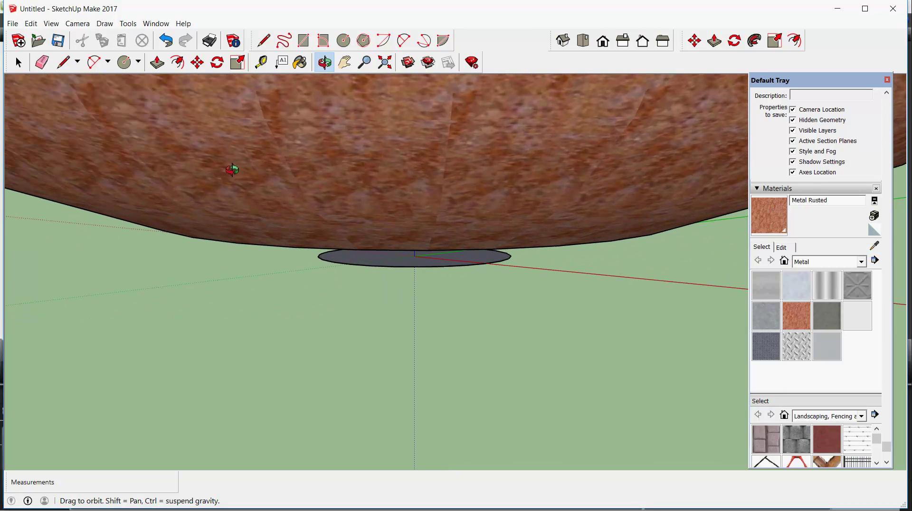
# - Push/Pull the base disk 15 mm to form a foot ring
pyautogui.click(158, 62)
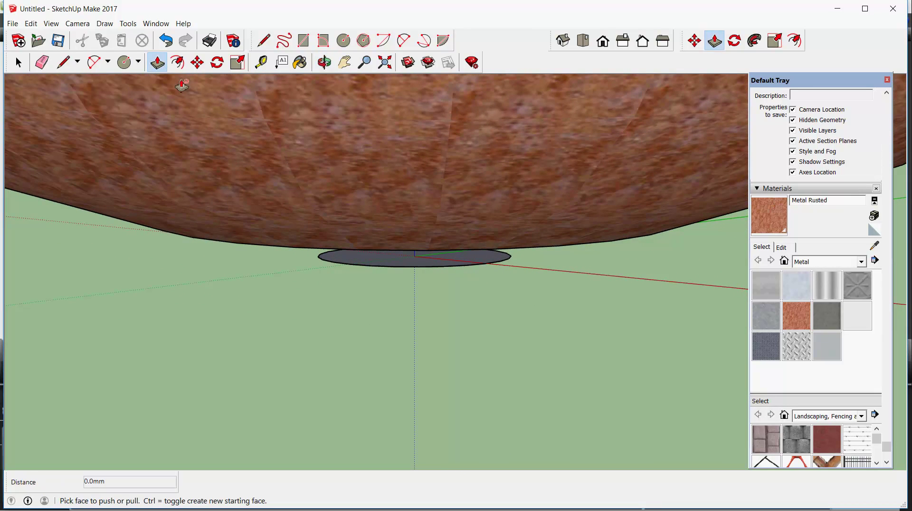
pyautogui.click(428, 264)
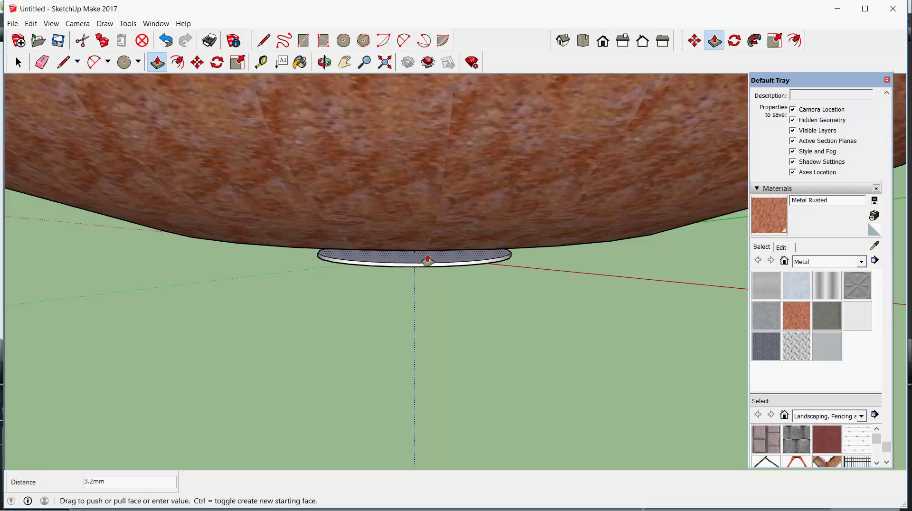
pyautogui.moveTo(427, 260); pyautogui.dragTo(428, 244)
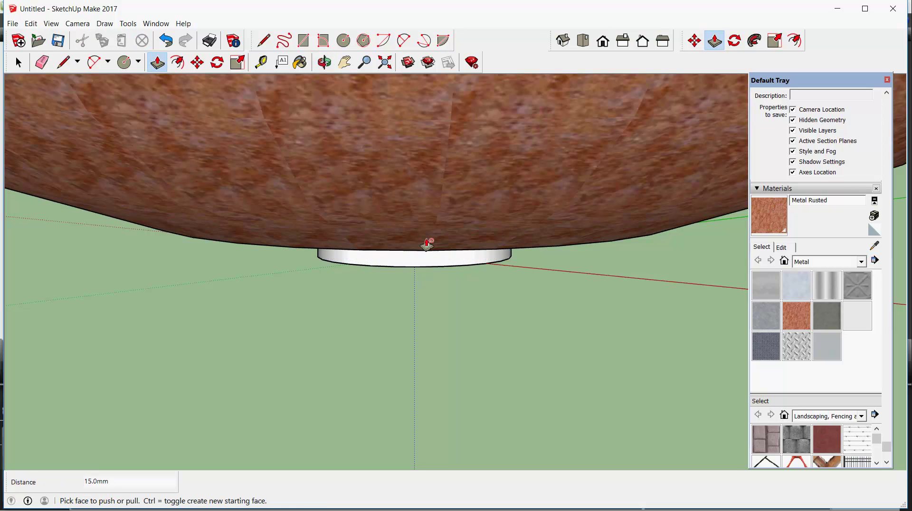
pyautogui.scroll(-2, 416, 283)
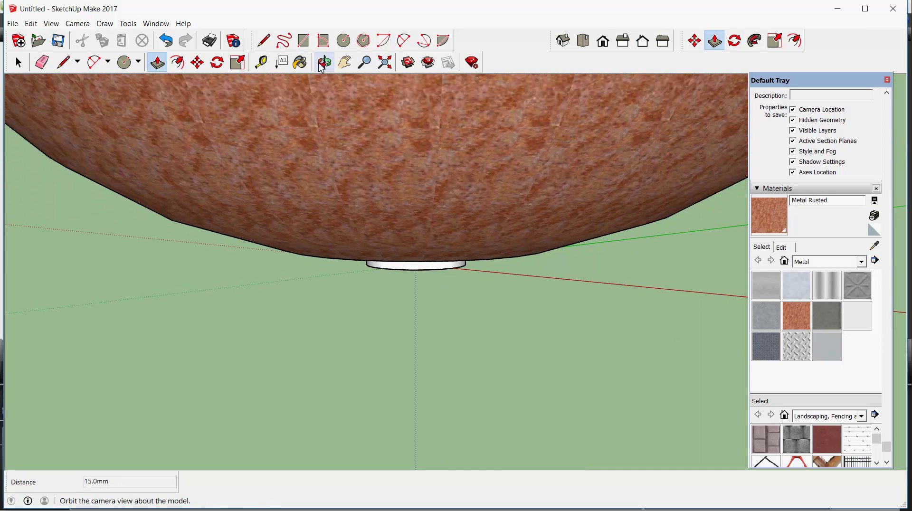
# - Paint the white base disk with Metal Rusted
pyautogui.click(300, 62)
pyautogui.click(793, 312)
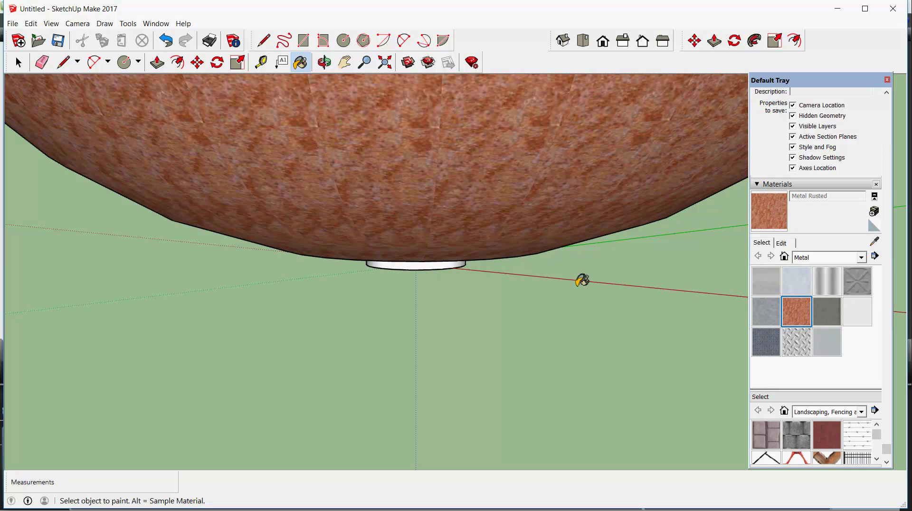
pyautogui.click(421, 264)
pyautogui.scroll(2, 442, 276)
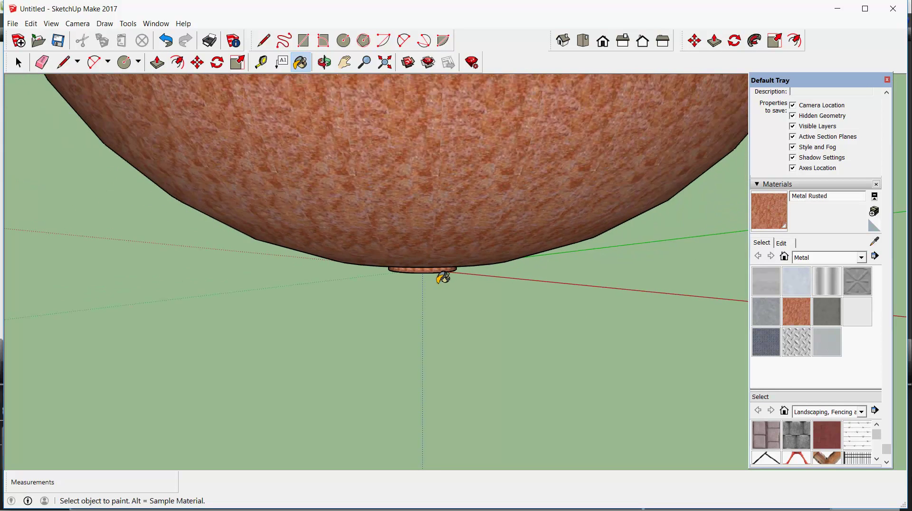
pyautogui.scroll(-5, 443, 278)
pyautogui.scroll(-1, 270, 224)
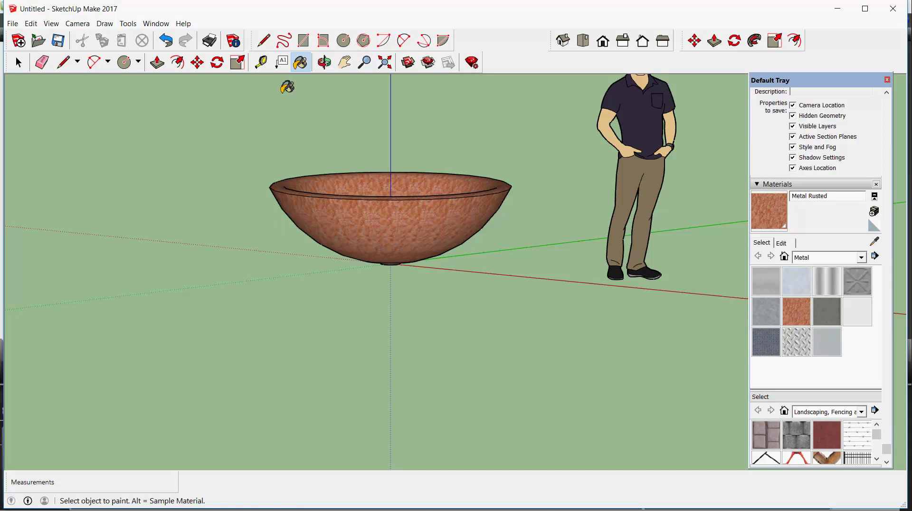
# - Measure the bowl's rim width across with the Tape Measure
pyautogui.click(260, 62)
pyautogui.click(269, 187)
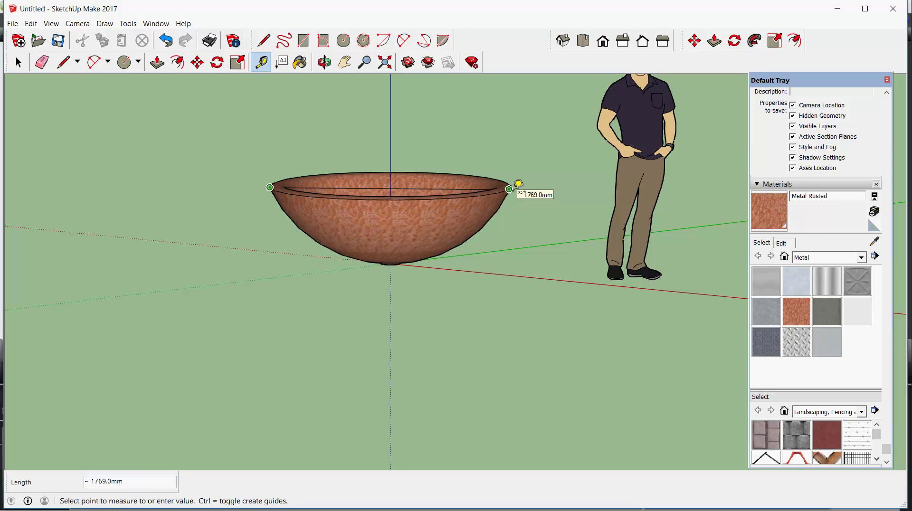
pyautogui.click(518, 186)
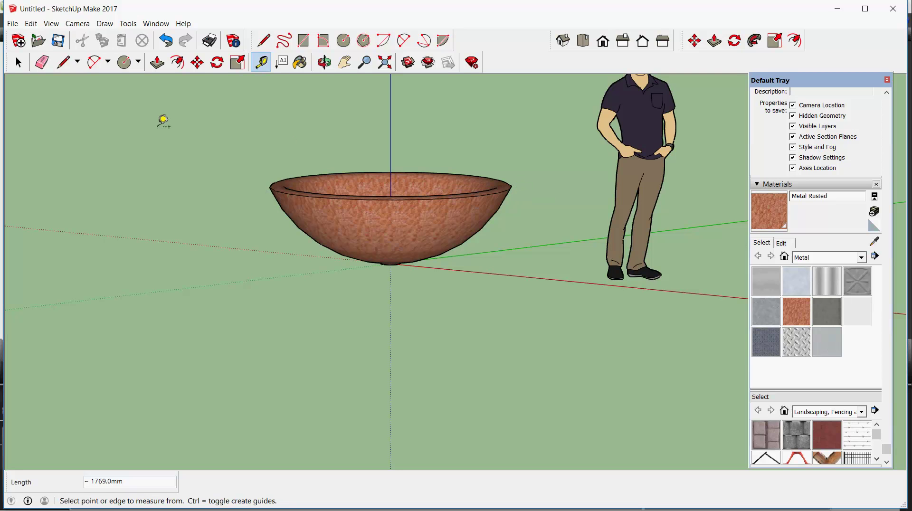
# - Select the whole bowl and scale it uniformly to 0.85 via Tools > Scale
pyautogui.click(19, 62)
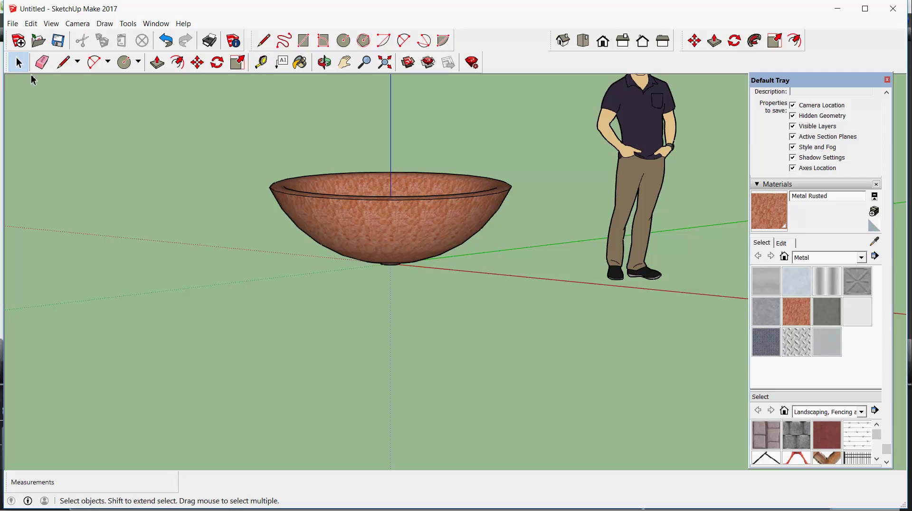
pyautogui.moveTo(247, 131); pyautogui.dragTo(533, 313)
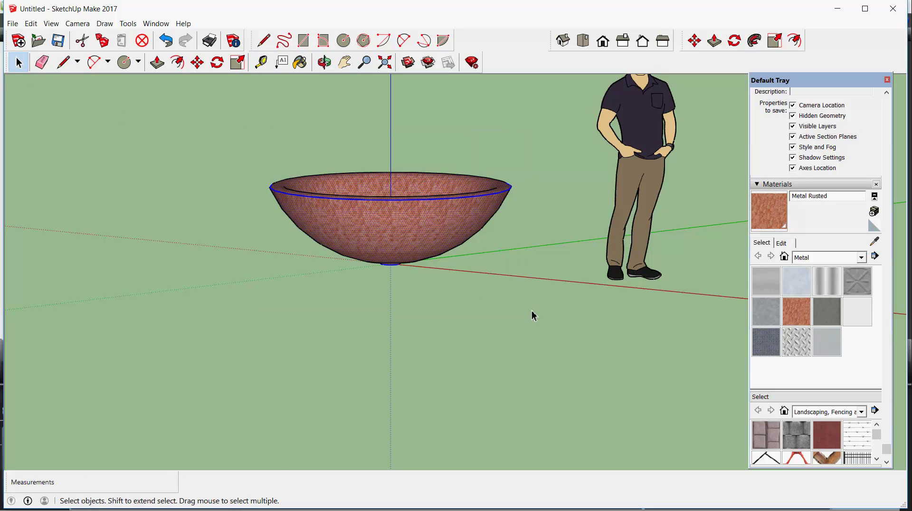
pyautogui.click(128, 24)
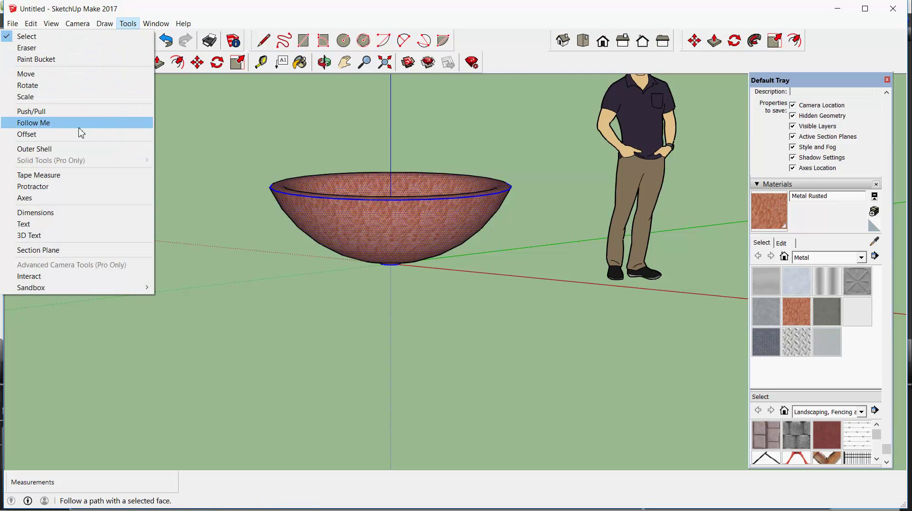
pyautogui.click(53, 96)
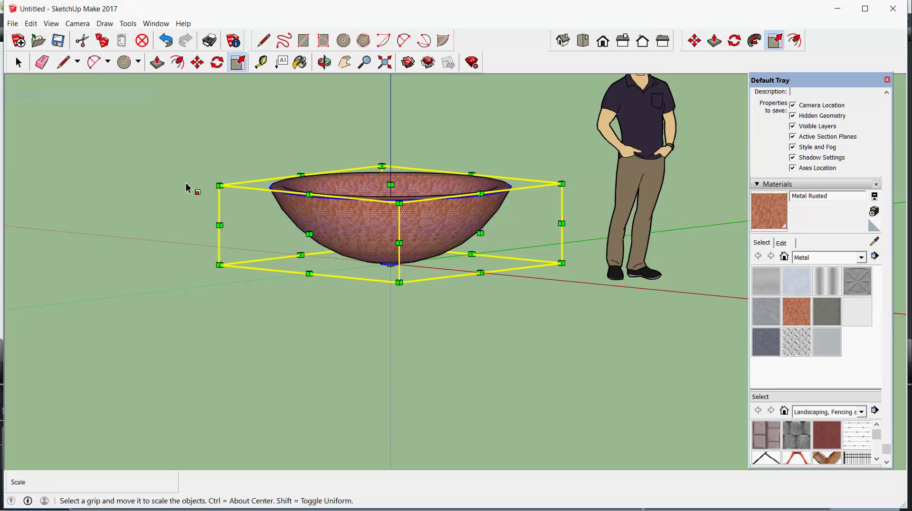
pyautogui.click(562, 183)
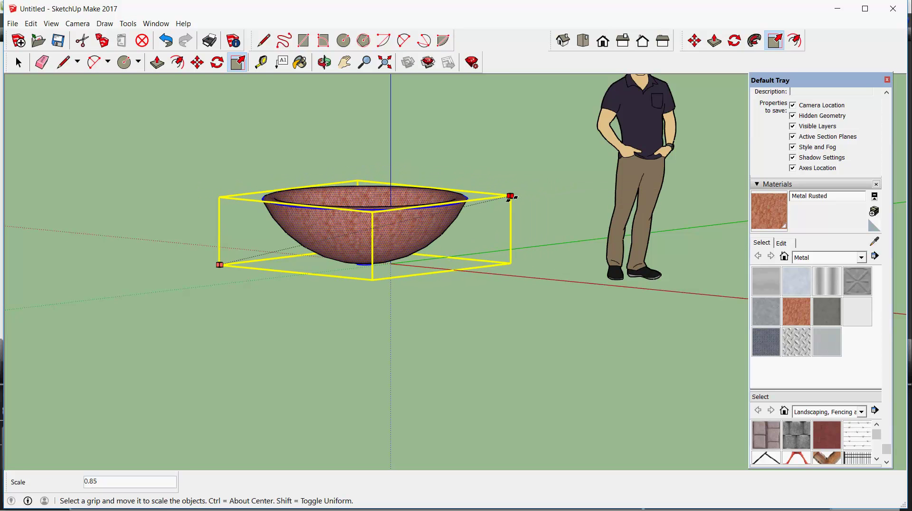
pyautogui.click(510, 196)
pyautogui.click(18, 62)
pyautogui.click(93, 129)
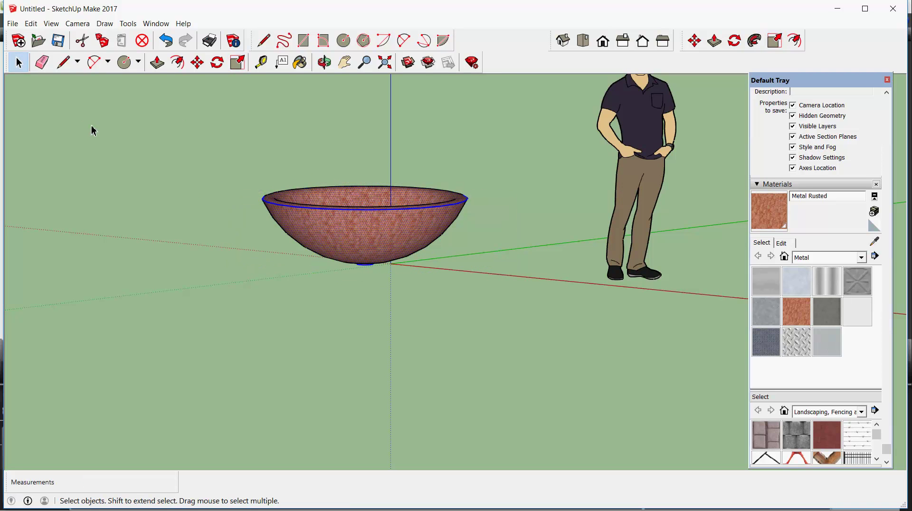
# - Delete the person figure from the scene
pyautogui.click(646, 155)
pyautogui.press('Delete')
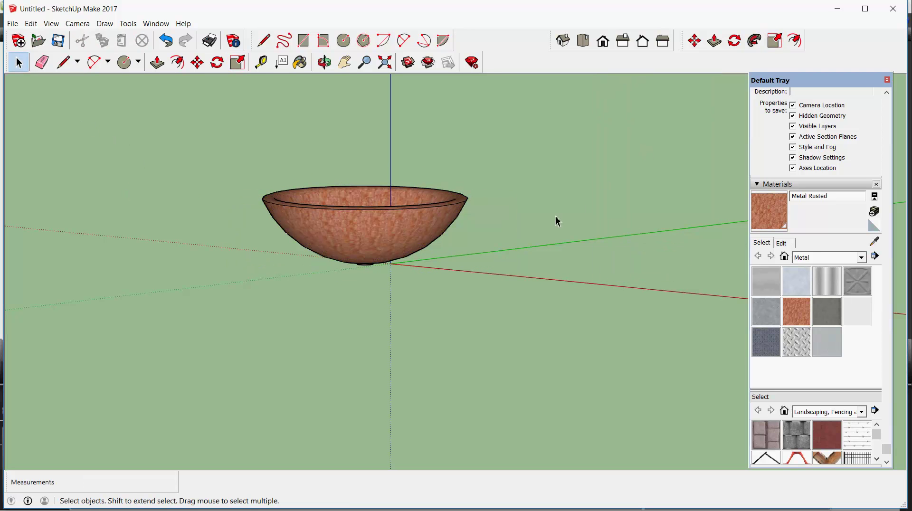
pyautogui.scroll(-1, 565, 210)
pyautogui.scroll(2, 566, 209)
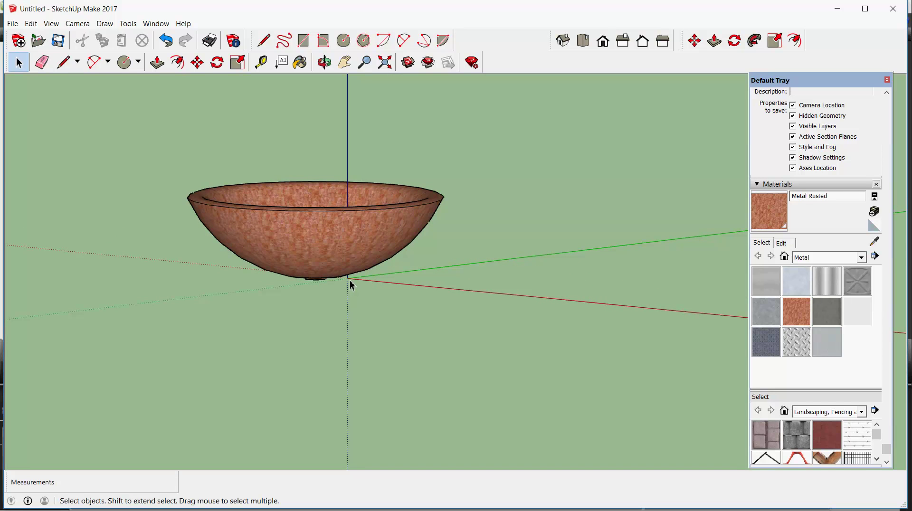
# - Select the bowl and move it so its base centre sits on the origin
pyautogui.moveTo(160, 123); pyautogui.dragTo(446, 307)
pyautogui.moveTo(184, 146); pyautogui.dragTo(482, 326)
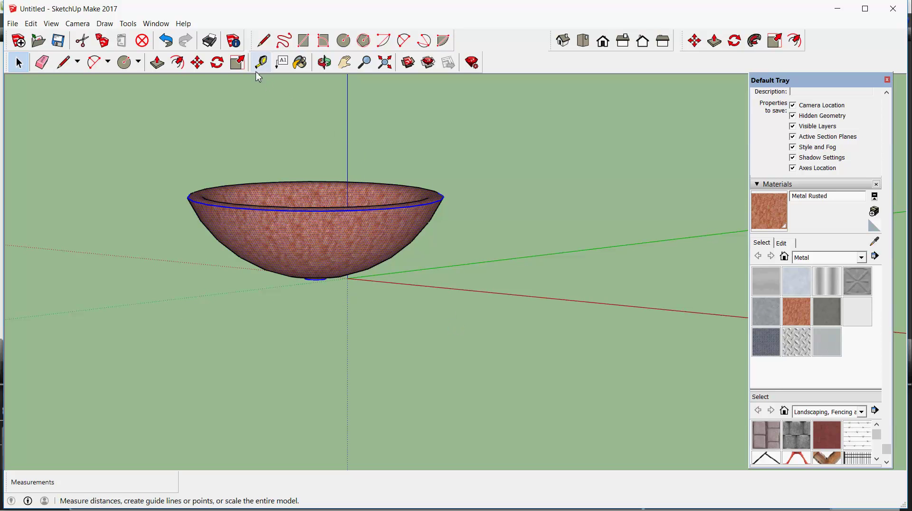
pyautogui.click(197, 62)
pyautogui.scroll(5, 356, 304)
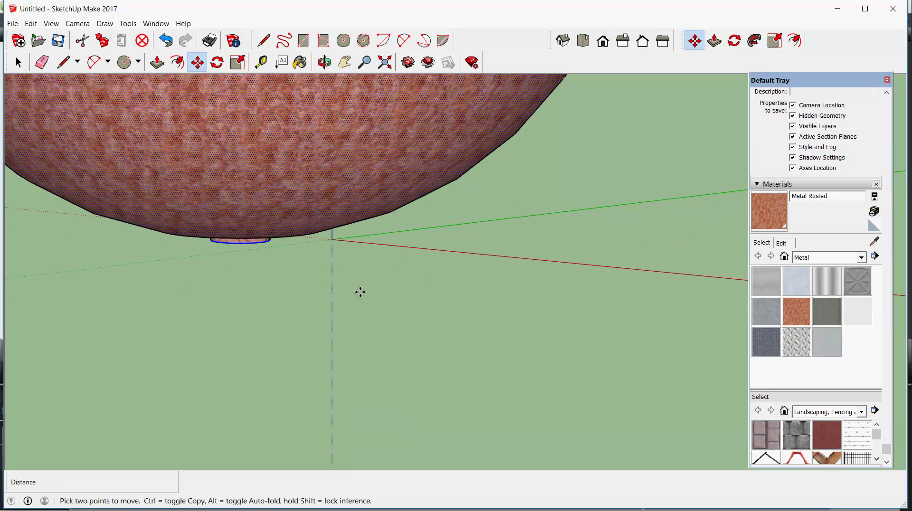
pyautogui.click(247, 241)
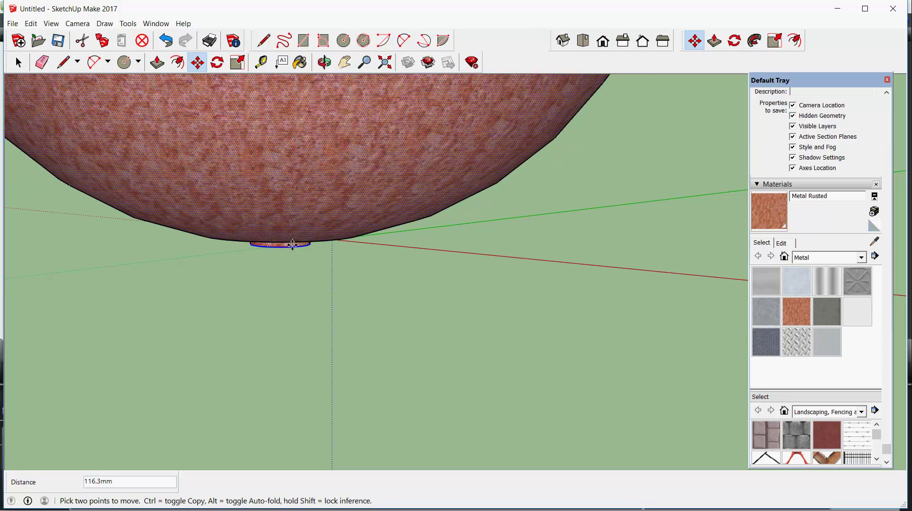
pyautogui.click(329, 240)
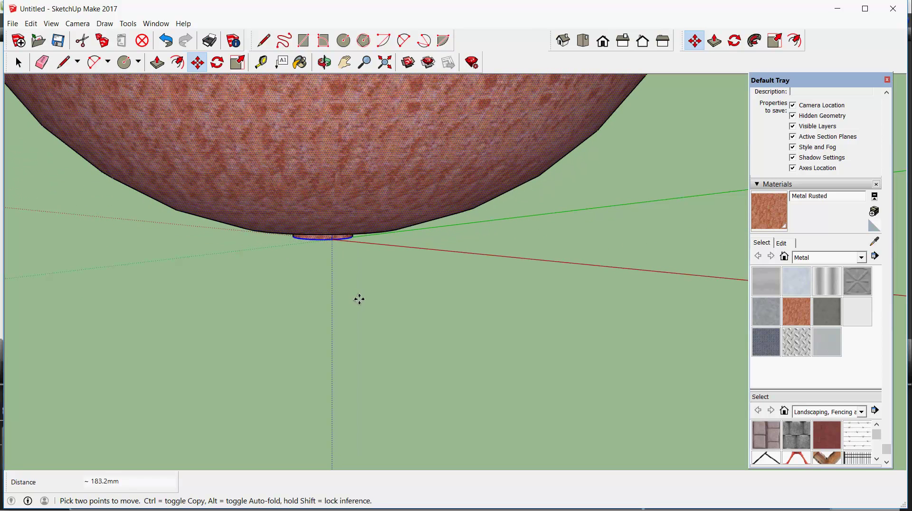
pyautogui.scroll(-5, 409, 320)
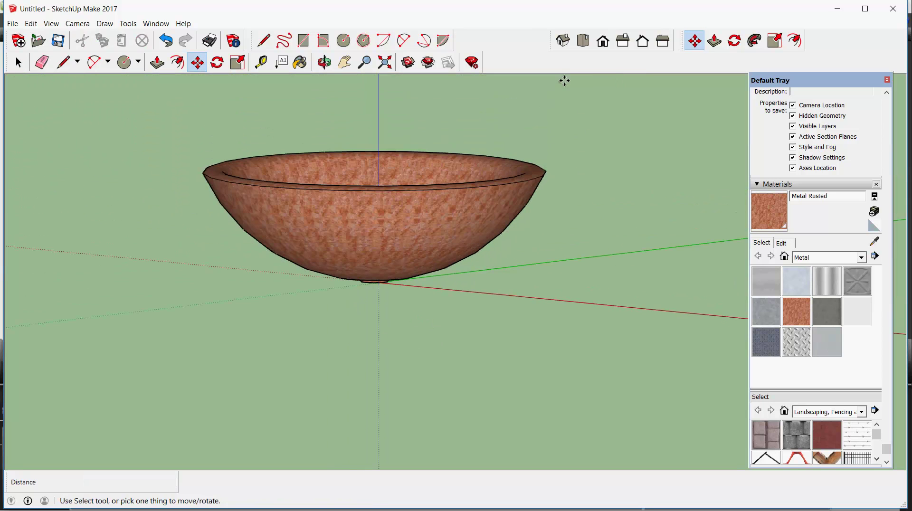
pyautogui.click(583, 41)
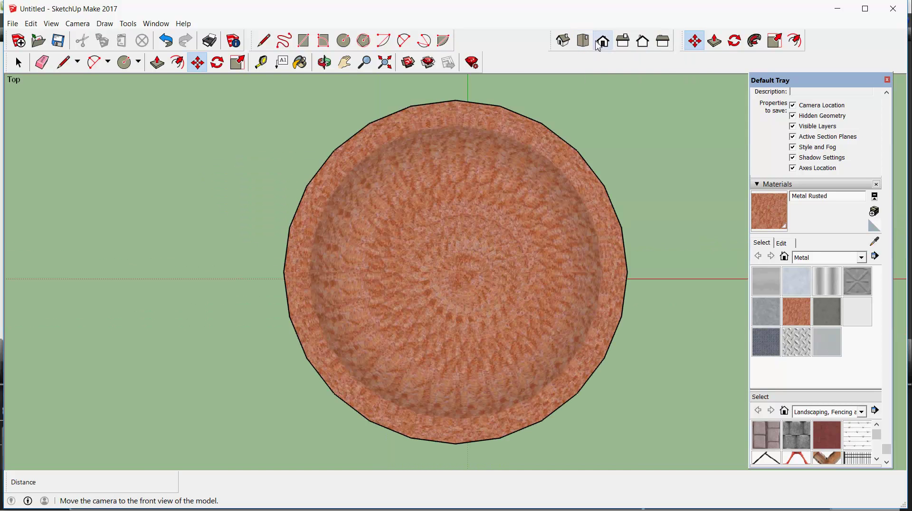
pyautogui.click(603, 42)
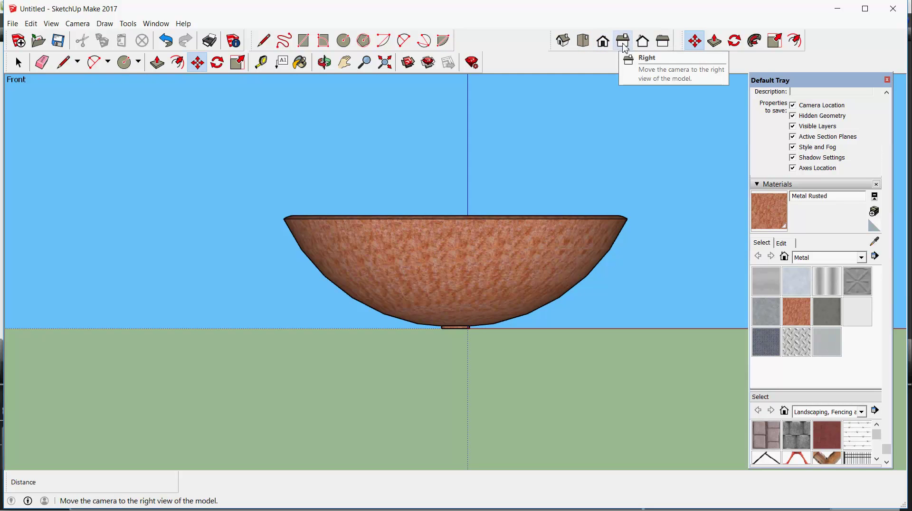
pyautogui.click(625, 42)
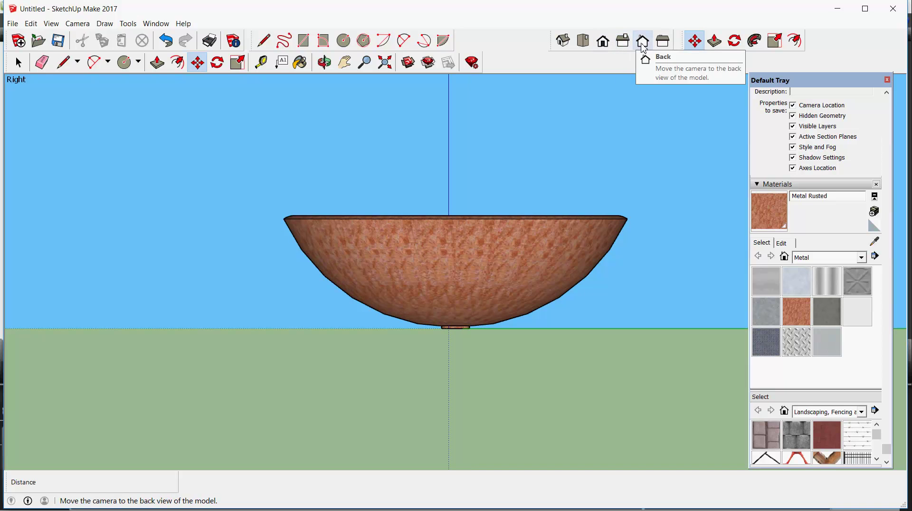
pyautogui.click(643, 47)
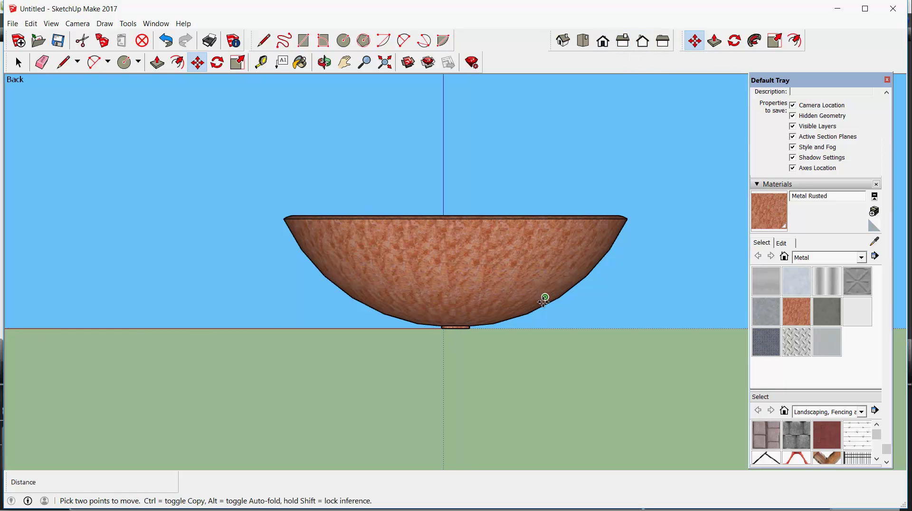
pyautogui.scroll(-1, 291, 148)
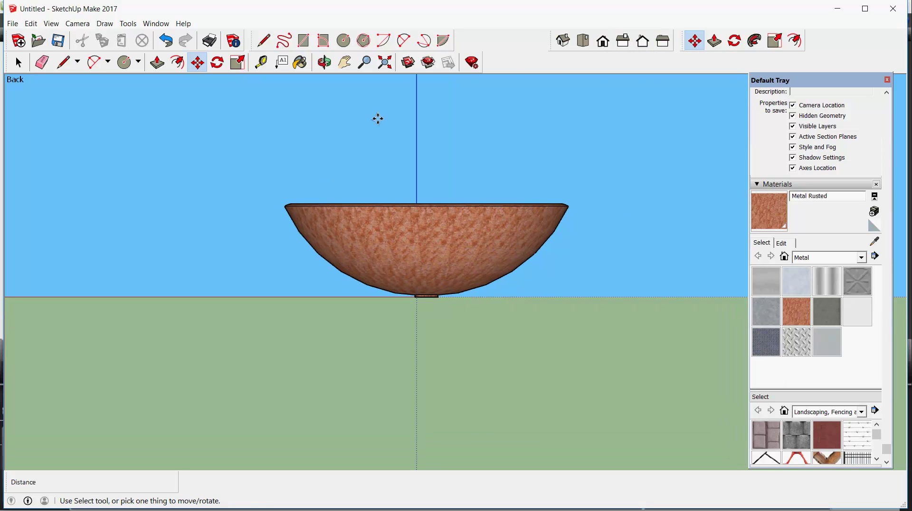
pyautogui.click(562, 41)
pyautogui.scroll(-2, 227, 193)
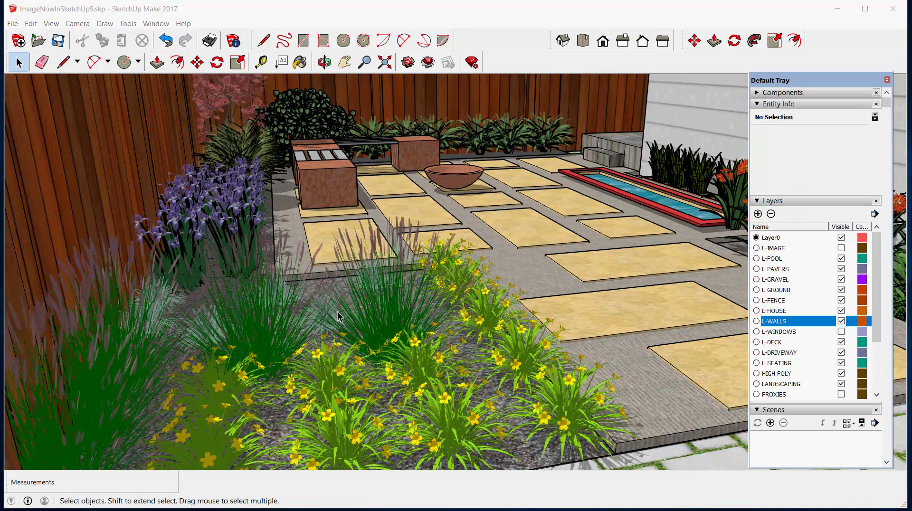
pyautogui.scroll(5, 460, 206)
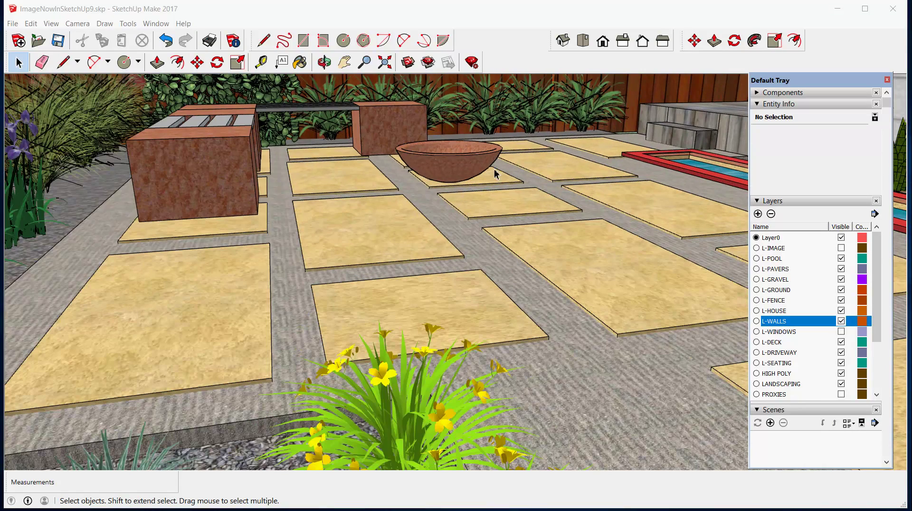